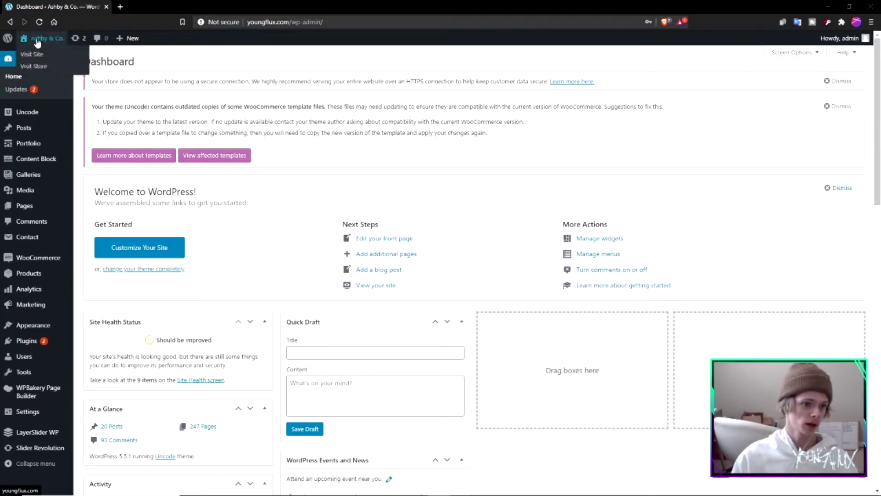
# Open the site's General Settings and set the site title to "Young Flux"
pyautogui.moveTo(5, 41)
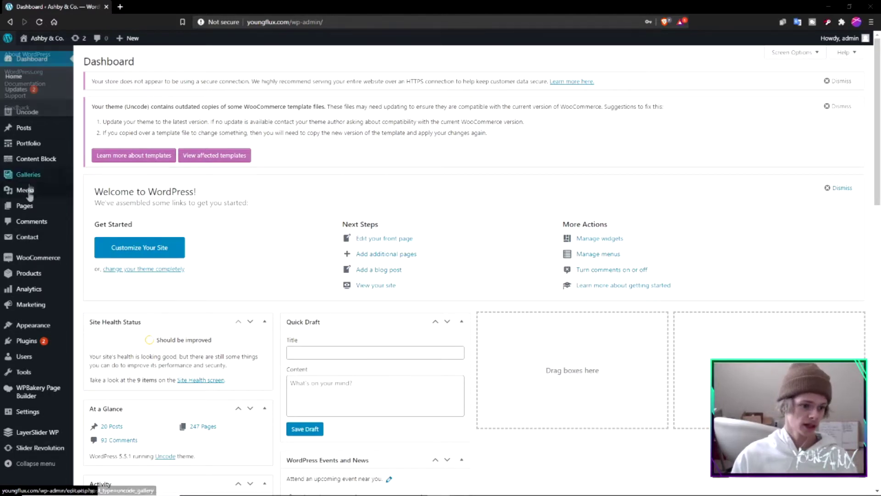
pyautogui.moveTo(33, 327)
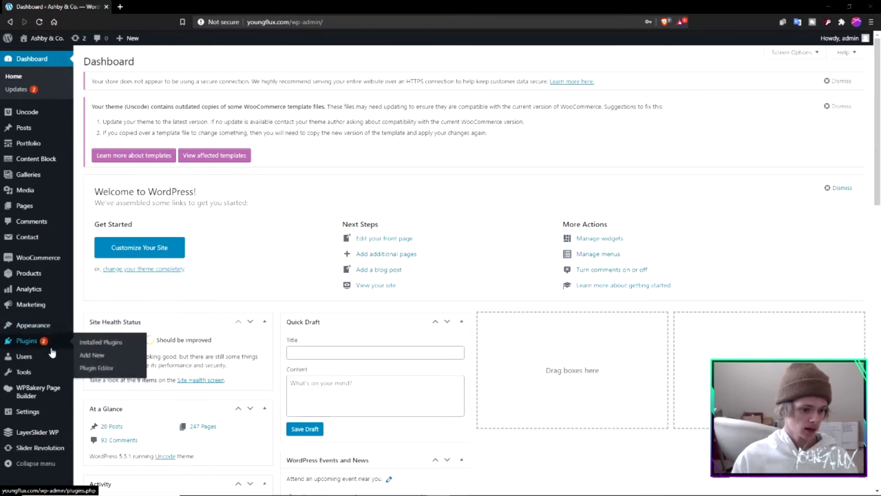
pyautogui.moveTo(29, 410)
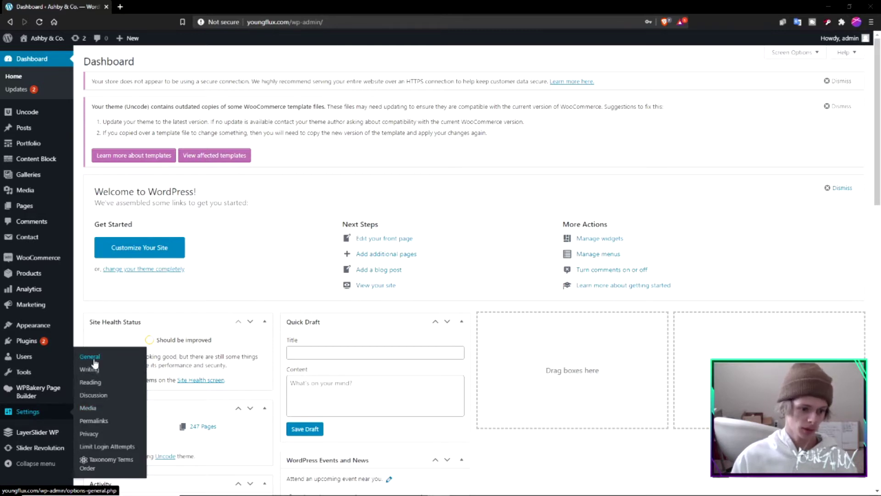
pyautogui.click(93, 396)
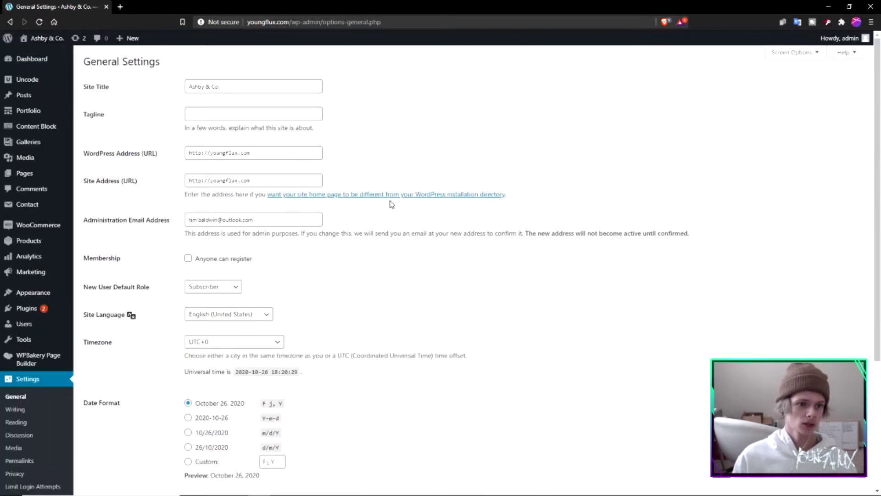
pyautogui.click(230, 82)
pyautogui.tripleClick(230, 83)
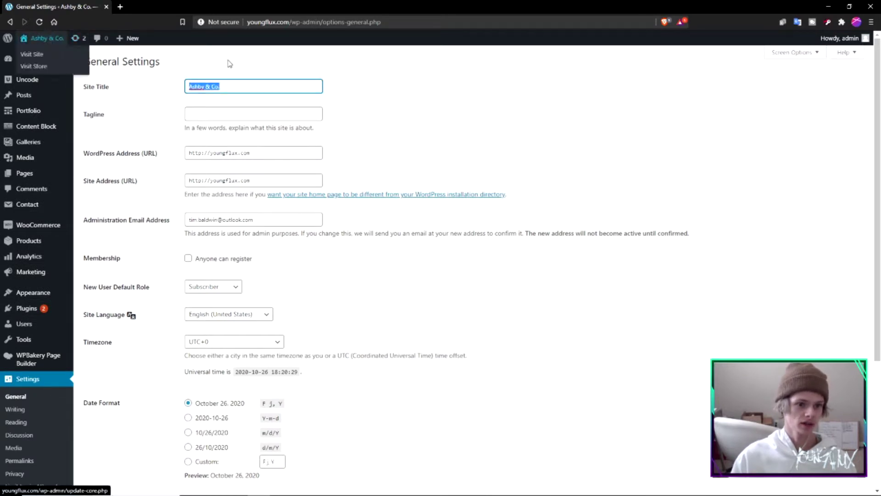
pyautogui.tripleClick(230, 83)
pyautogui.write('Young Flux')
pyautogui.press('Tab')
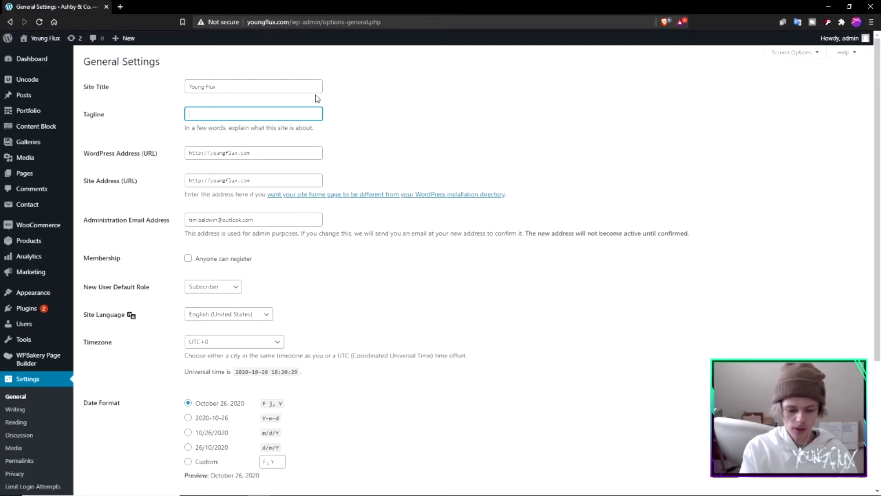
# Set the tagline to "Young Flux Official Website" and save the general settings
pyautogui.write('Young ')
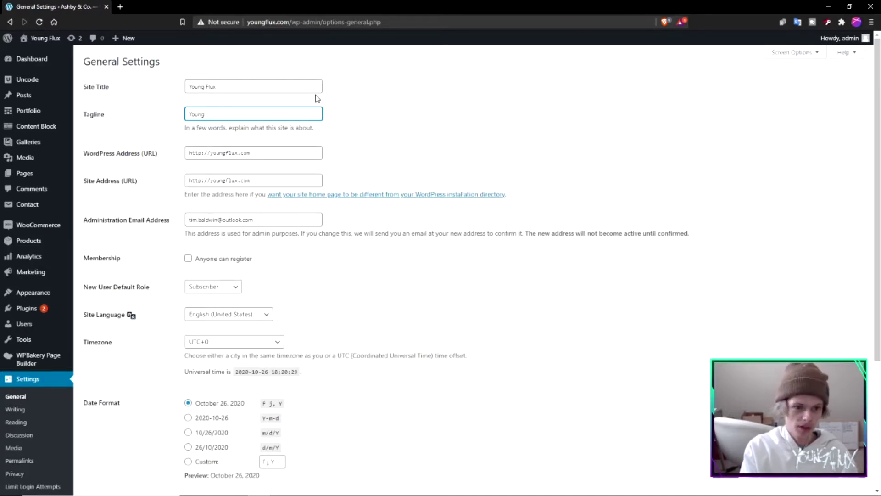
pyautogui.write('Flux Official Website')
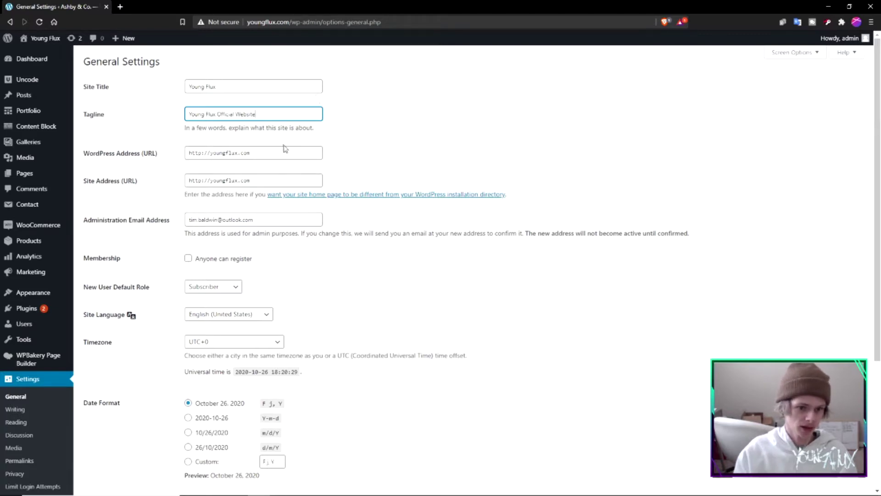
pyautogui.scroll(-1, 297, 201)
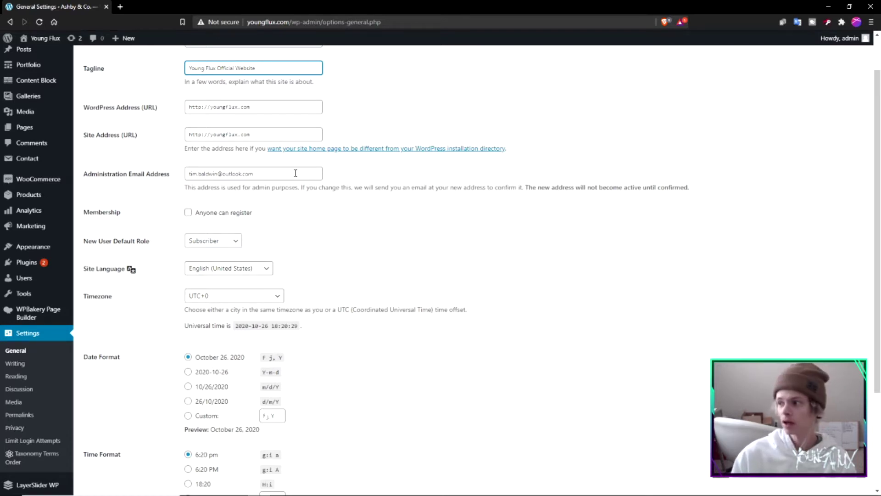
pyautogui.click(236, 246)
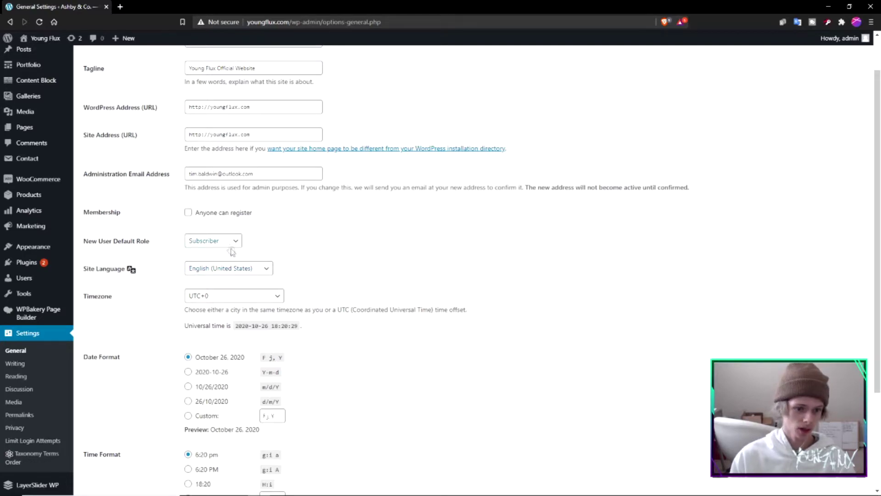
pyautogui.scroll(-1, 237, 283)
pyautogui.scroll(-2, 237, 283)
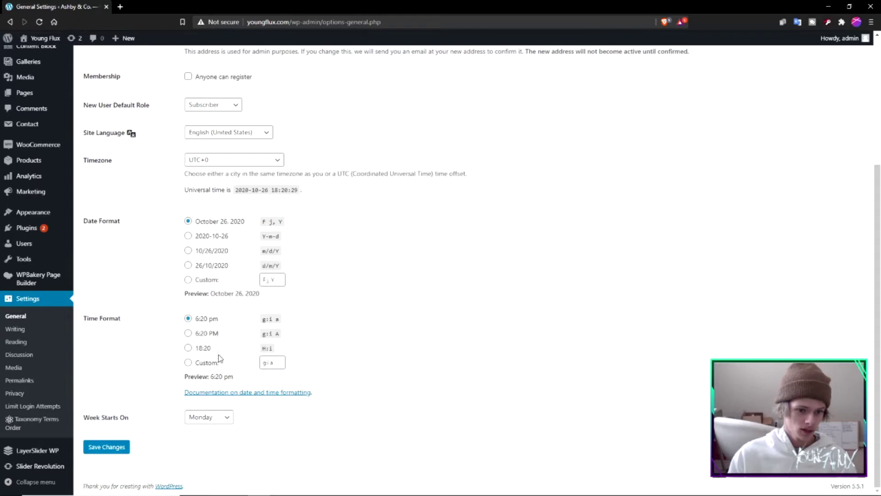
pyautogui.click(125, 445)
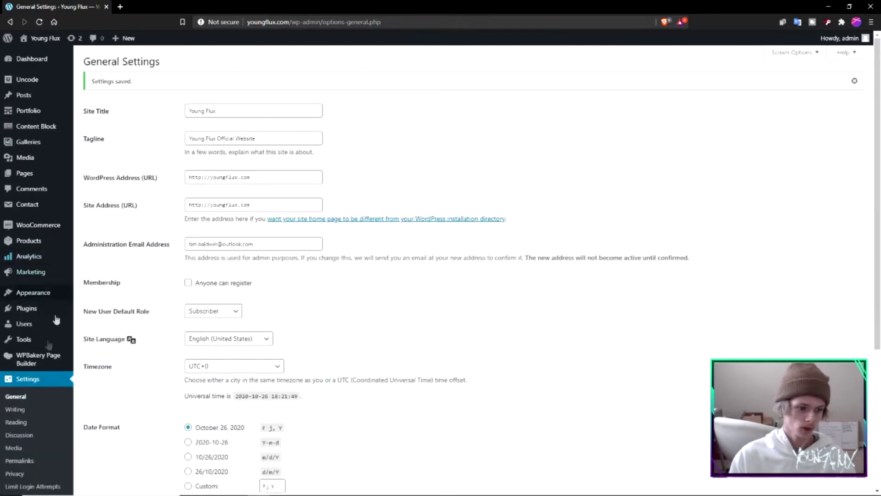
# Open the Writing settings and look through the choices for default post category and default post format
pyautogui.click(15, 409)
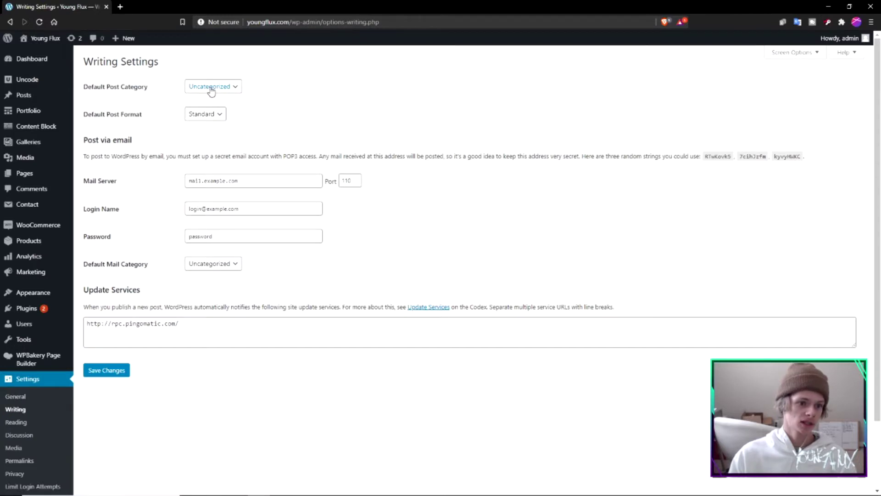
pyautogui.click(211, 88)
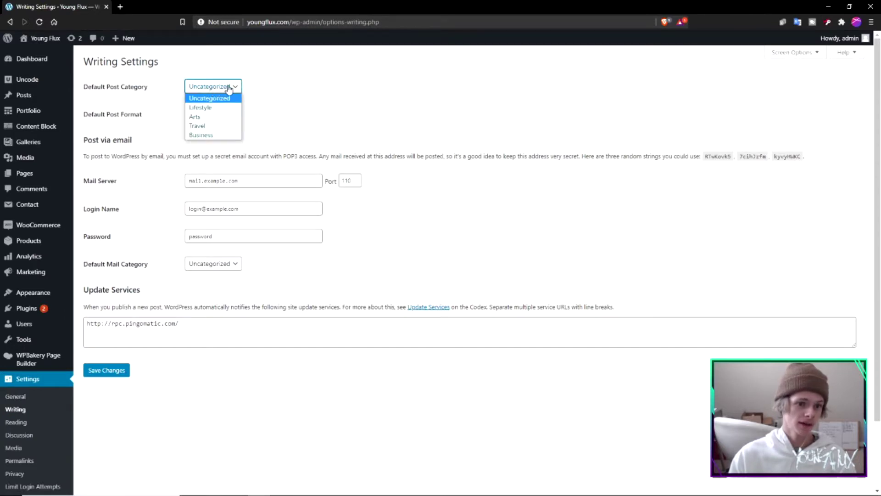
pyautogui.press('Down')
pyautogui.press('Down')
pyautogui.press('Down')
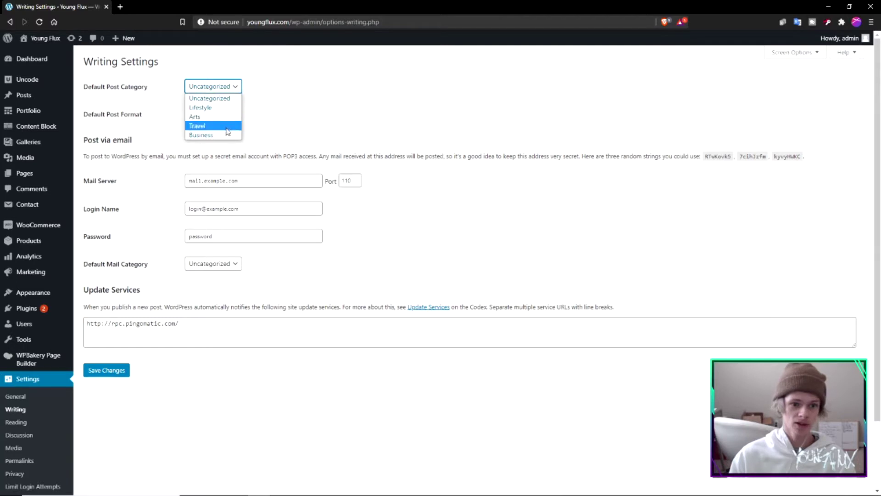
pyautogui.click(290, 95)
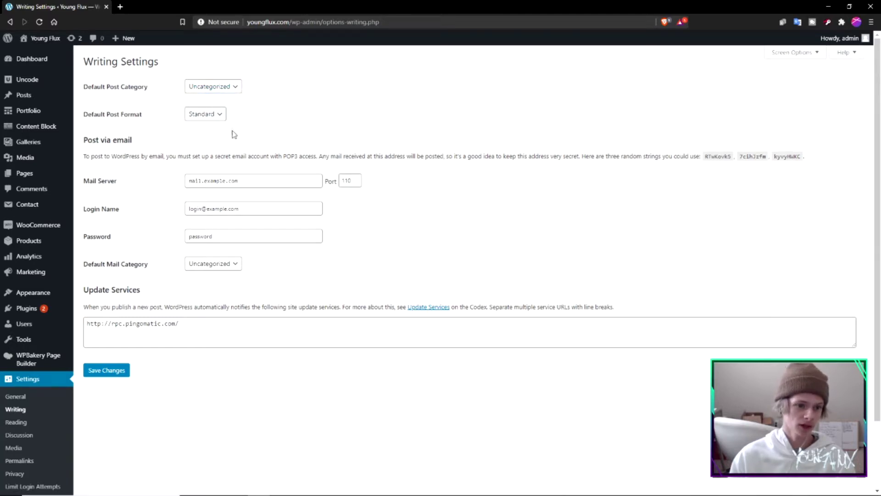
pyautogui.click(219, 118)
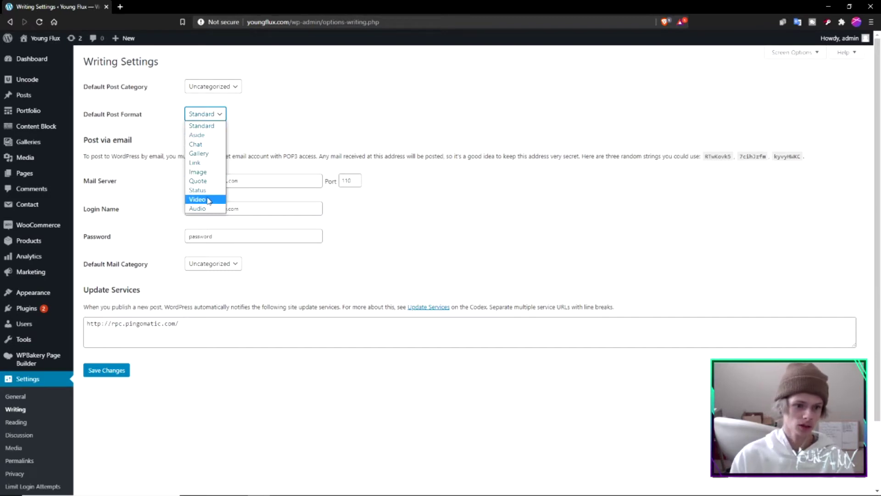
pyautogui.click(244, 180)
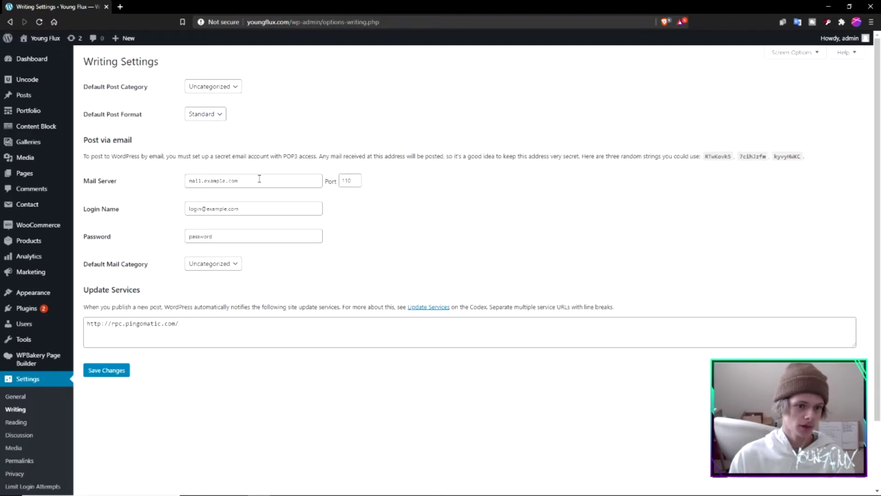
# Examine the post-via-email fields, the default mail category and the update services in the Writing settings
pyautogui.click(259, 180)
pyautogui.click(260, 209)
pyautogui.click(257, 238)
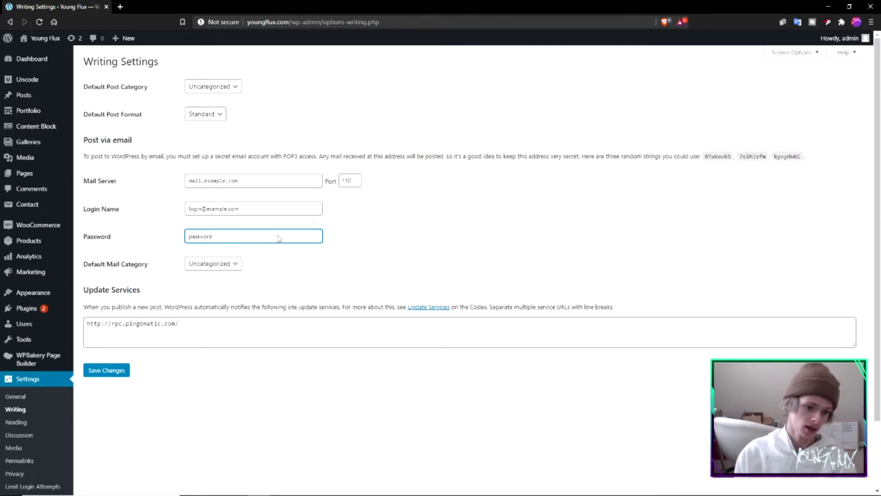
pyautogui.doubleClick(237, 235)
pyautogui.click(455, 232)
pyautogui.click(214, 265)
pyautogui.click(213, 265)
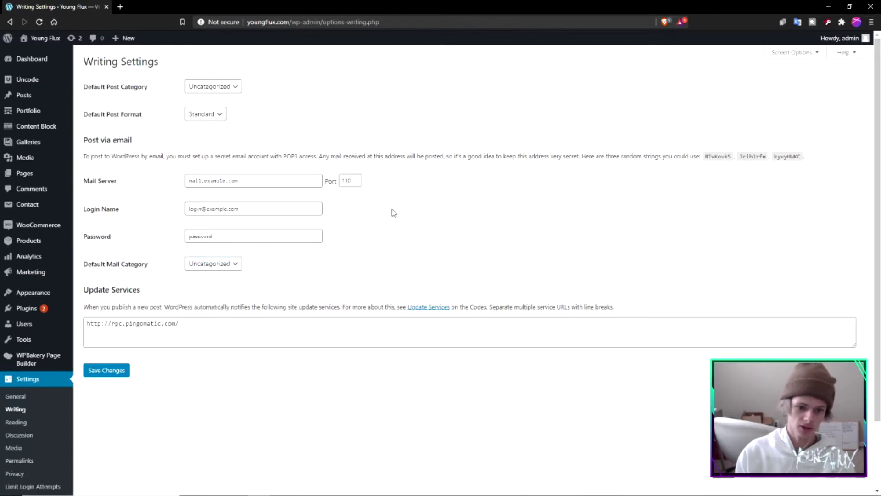
pyautogui.scroll(-1, 56, 368)
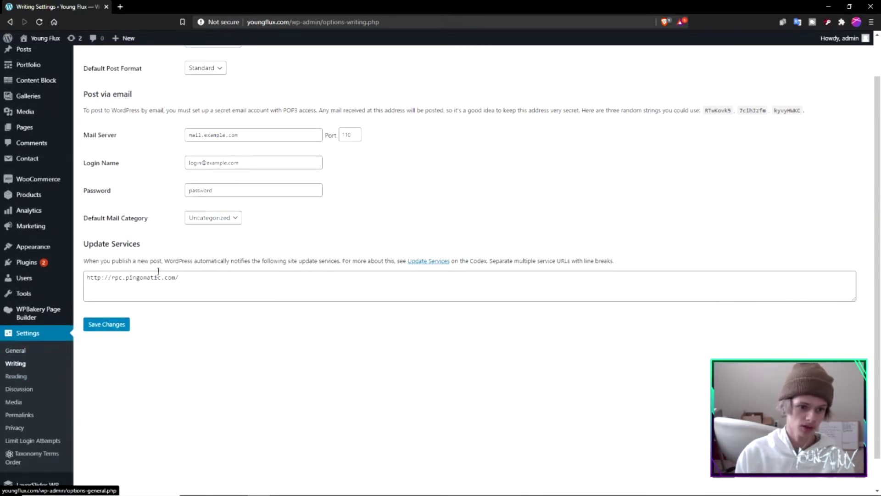
pyautogui.scroll(1, 57, 368)
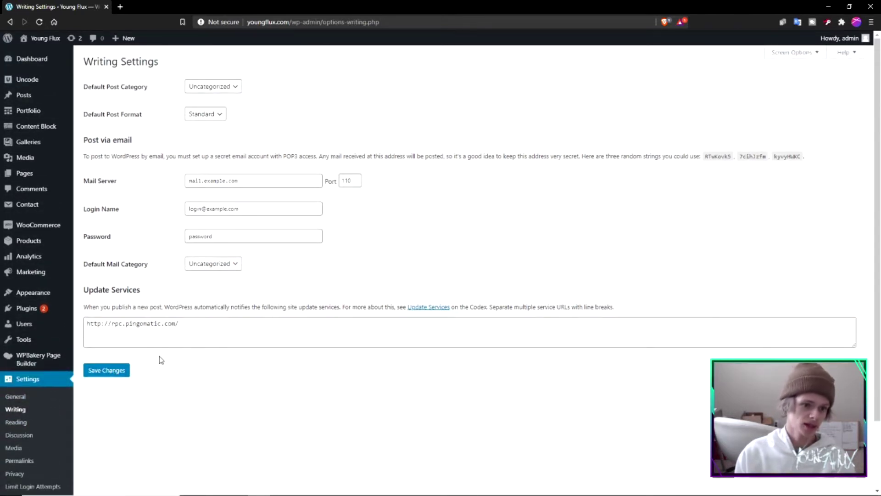
# Open the Reading settings and look through the pages available as the static homepage
pyautogui.scroll(-2, 23, 406)
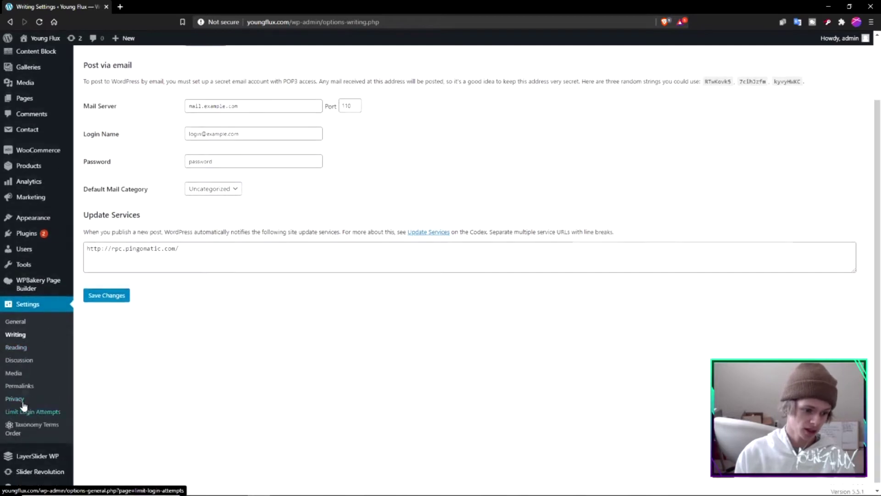
pyautogui.click(23, 344)
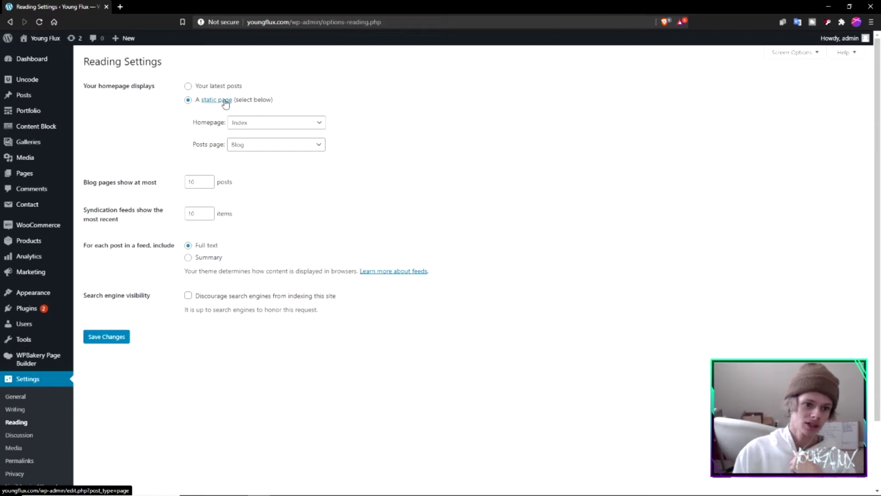
pyautogui.click(270, 128)
pyautogui.scroll(5, 276, 151)
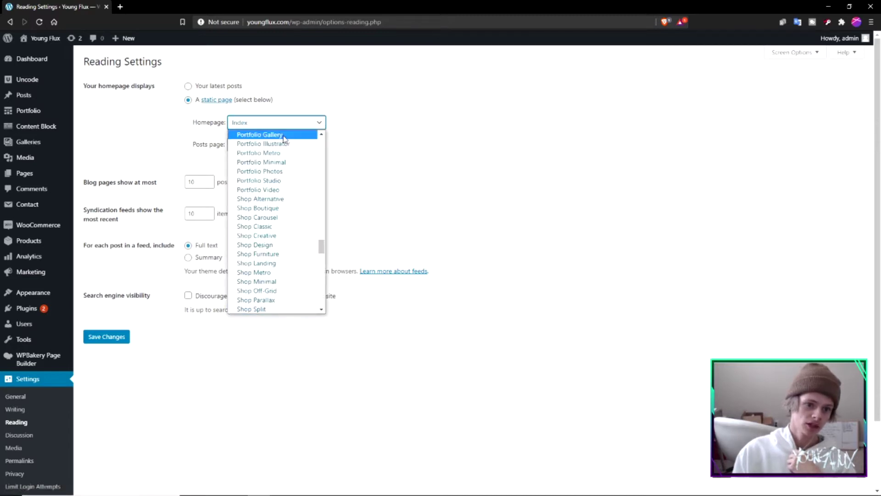
pyautogui.scroll(10, 292, 205)
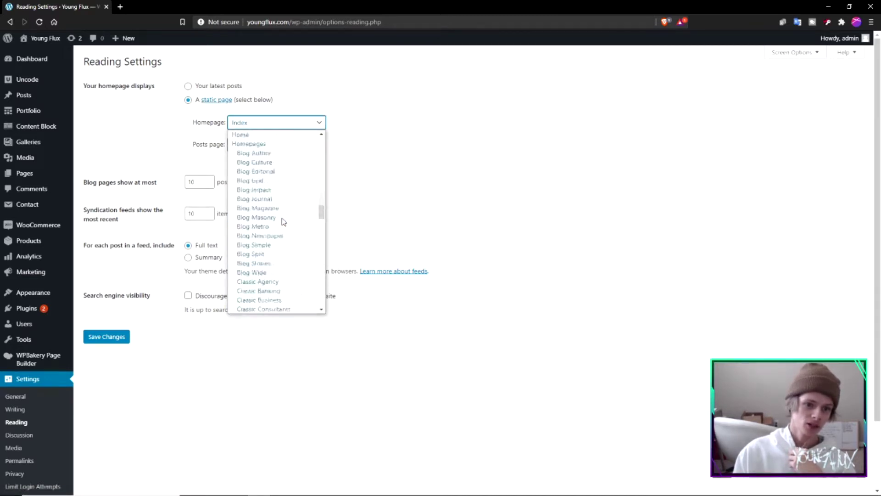
pyautogui.click(353, 176)
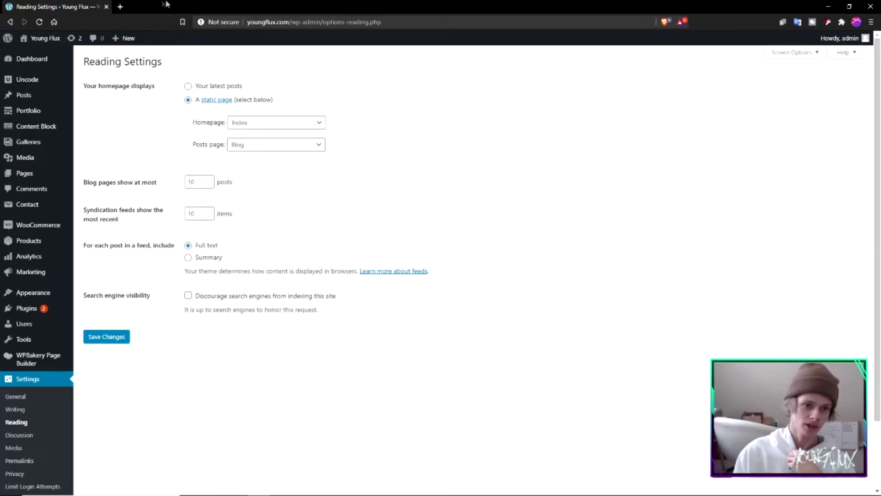
# Open youngflux.com in a new browser tab and look through the theme's demo homepages
pyautogui.click(120, 6)
pyautogui.write('youngflux.com')
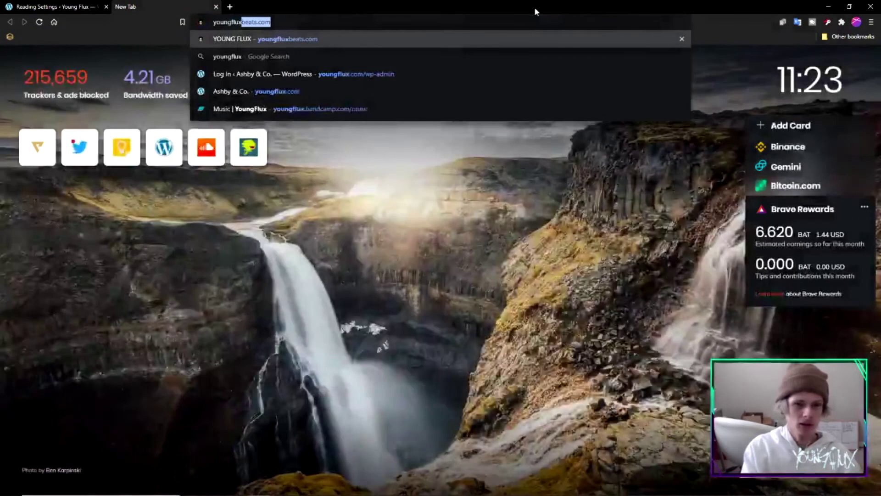
pyautogui.press('Return')
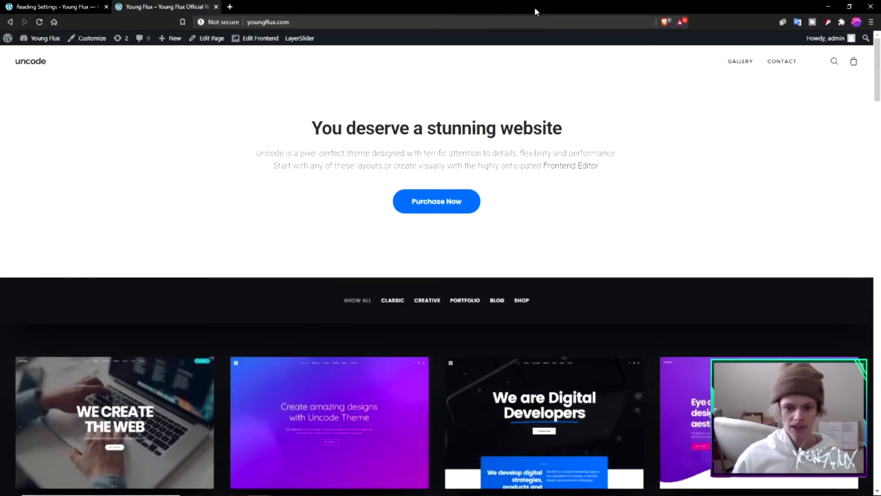
pyautogui.scroll(-3, 378, 132)
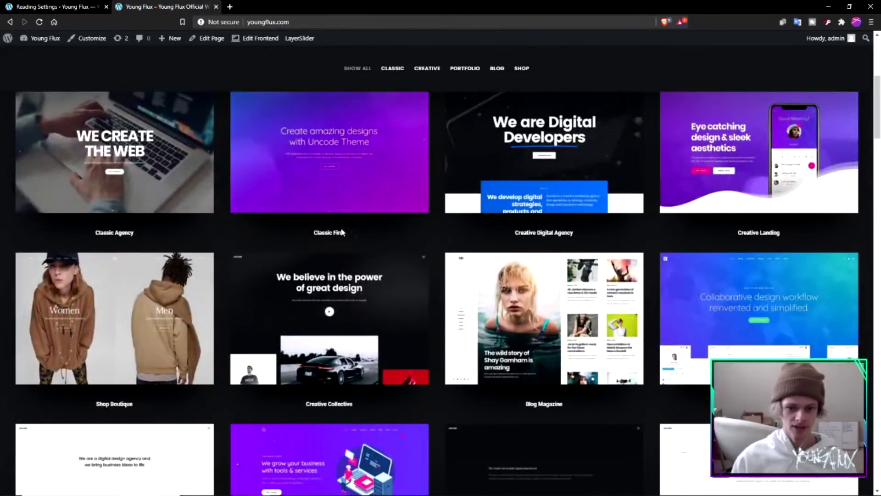
pyautogui.scroll(-5, 501, 235)
pyautogui.scroll(-5, 558, 252)
pyautogui.scroll(-5, 431, 383)
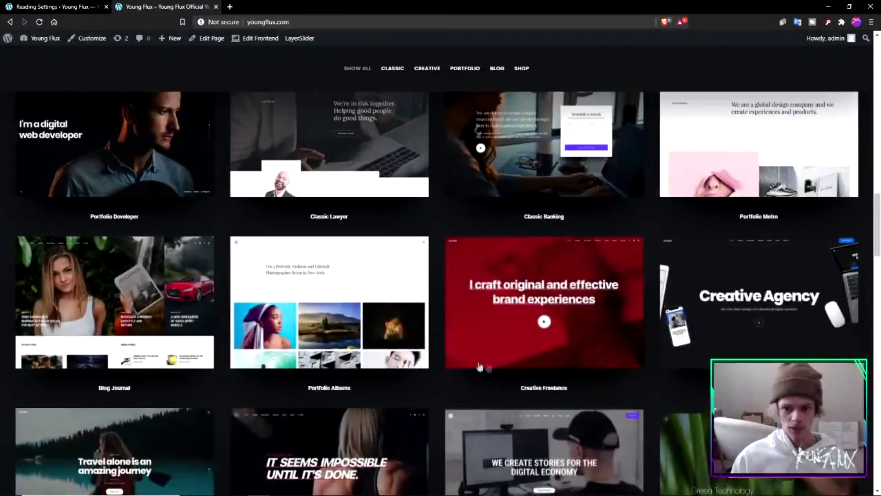
# Open the Creative Freelance demo homepage and check the page name in its web address
pyautogui.click(542, 388)
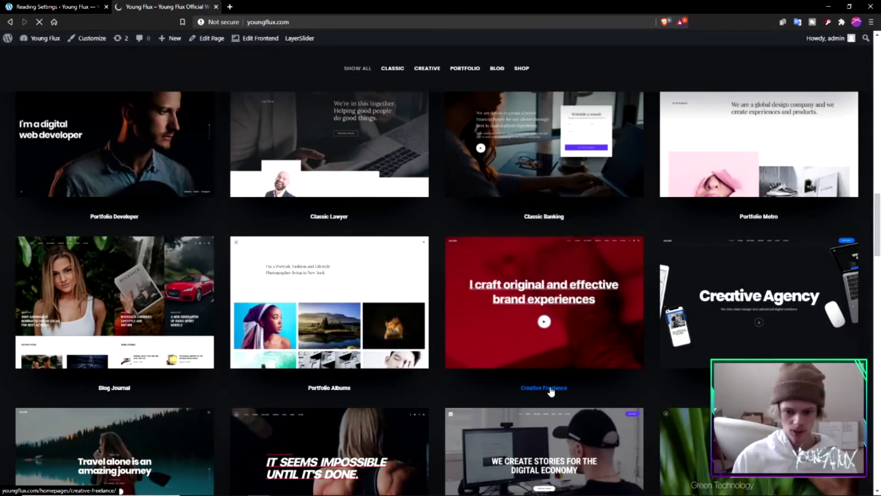
pyautogui.click(563, 327)
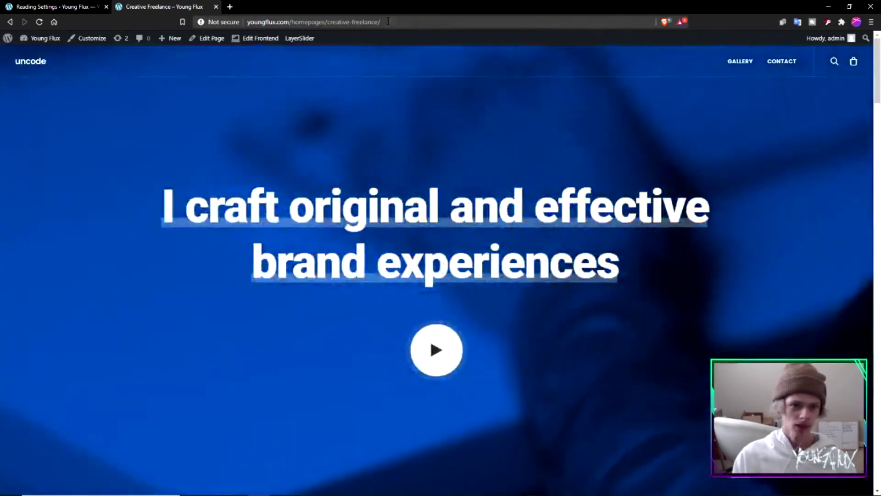
pyautogui.moveTo(381, 22); pyautogui.dragTo(324, 23)
# Return to the Reading settings and choose Creative Freelance as the static homepage
pyautogui.click(79, 6)
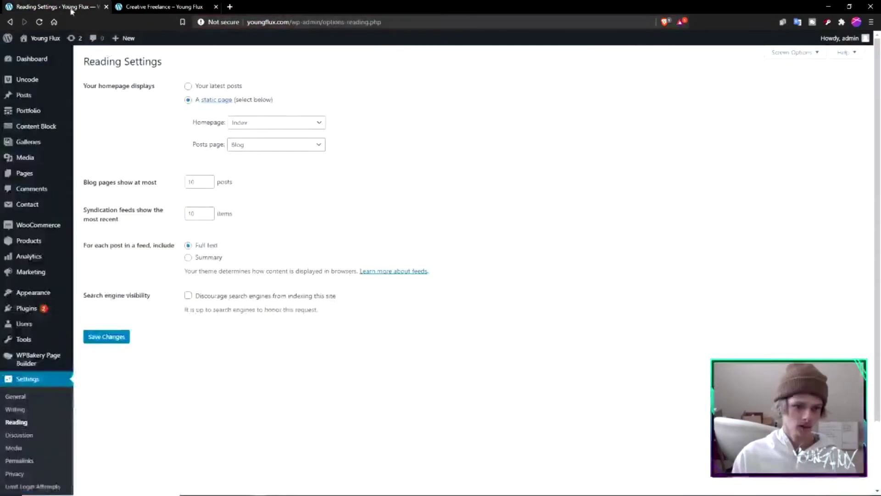
pyautogui.click(279, 122)
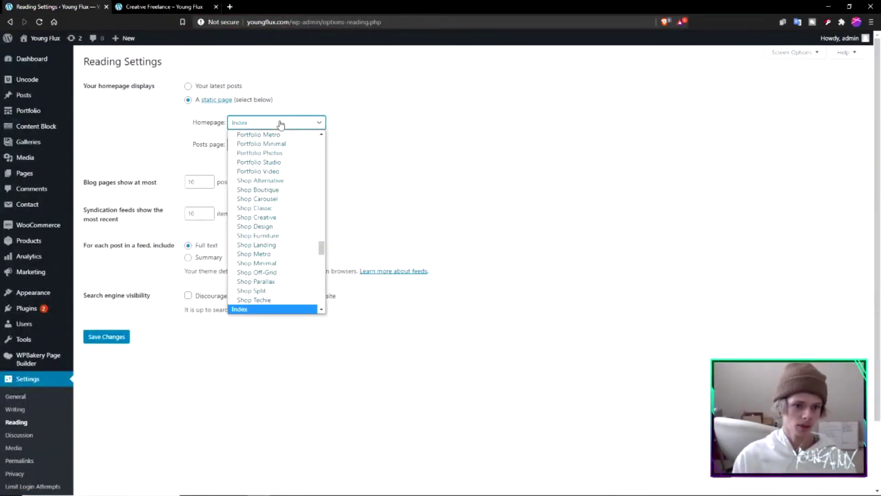
pyautogui.scroll(15, 294, 210)
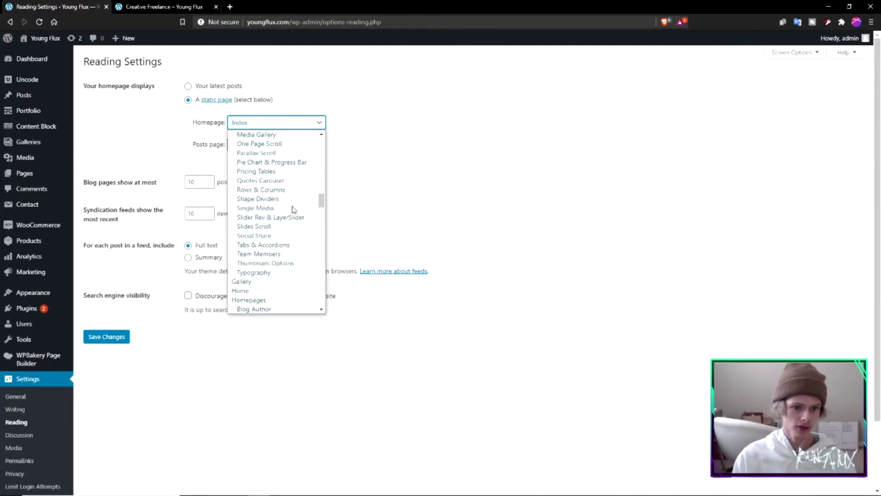
pyautogui.scroll(-5, 291, 212)
pyautogui.click(269, 280)
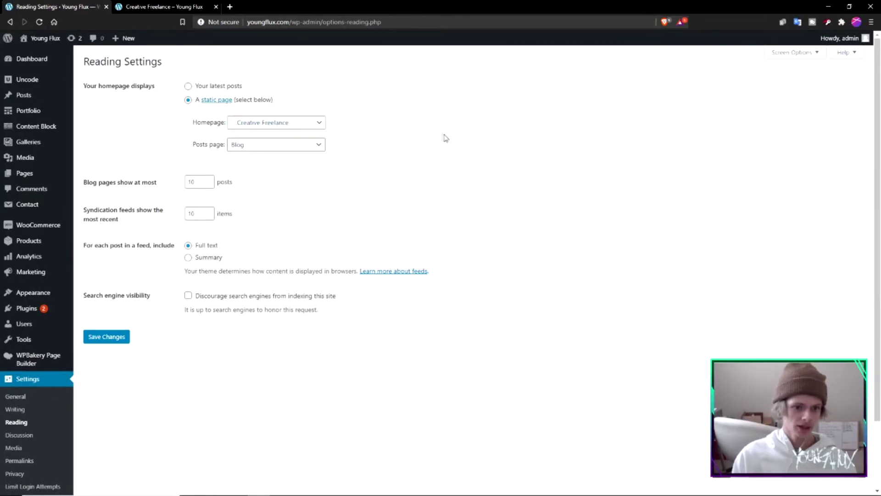
# Look through the available blog pages and set the posts page to Blog Grid
pyautogui.click(282, 146)
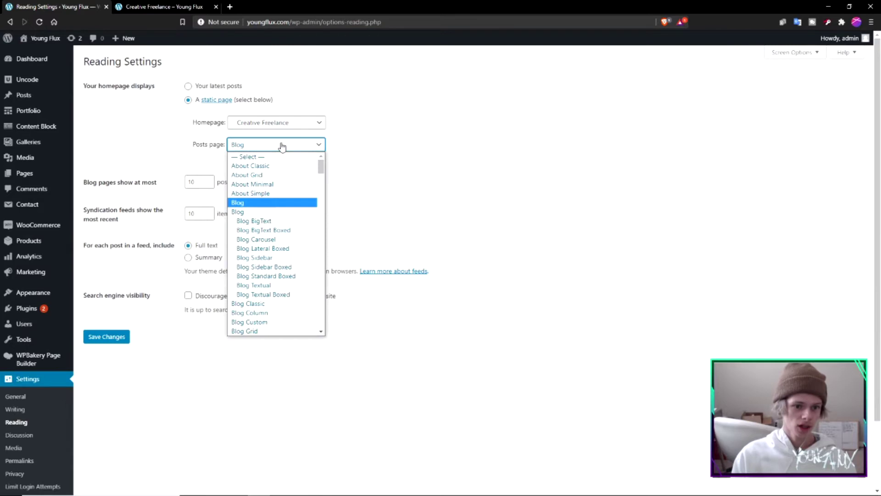
pyautogui.scroll(-8, 282, 211)
pyautogui.scroll(8, 283, 213)
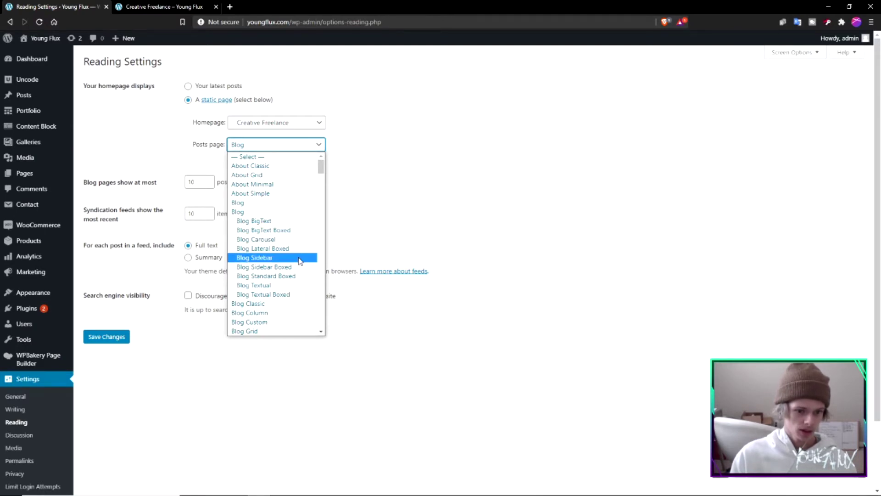
pyautogui.scroll(-5, 298, 276)
pyautogui.scroll(3, 294, 252)
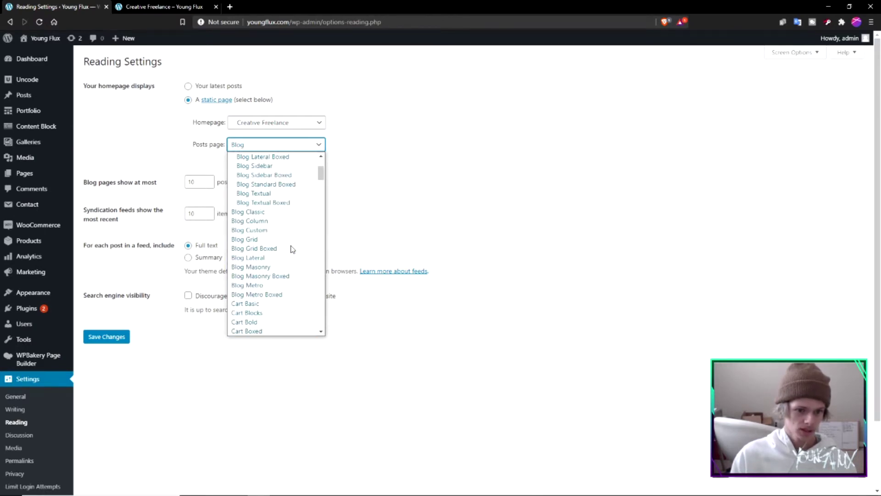
pyautogui.click(293, 239)
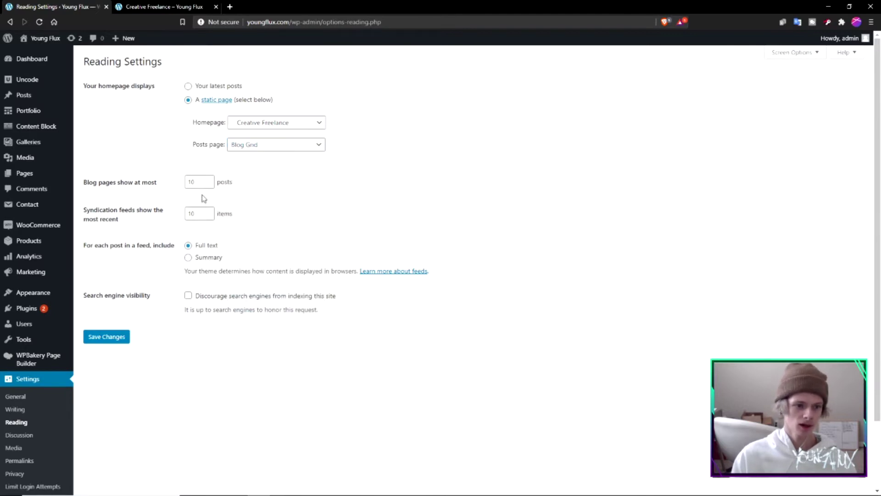
# Limit blog pages and syndication feeds to 24 entries each, with Summary as the feed content, and save the Reading settings
pyautogui.doubleClick(201, 179)
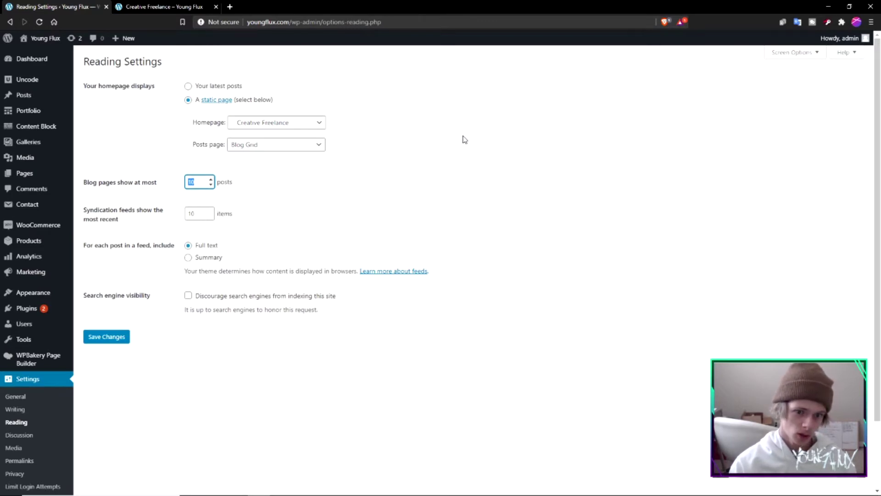
pyautogui.write('24')
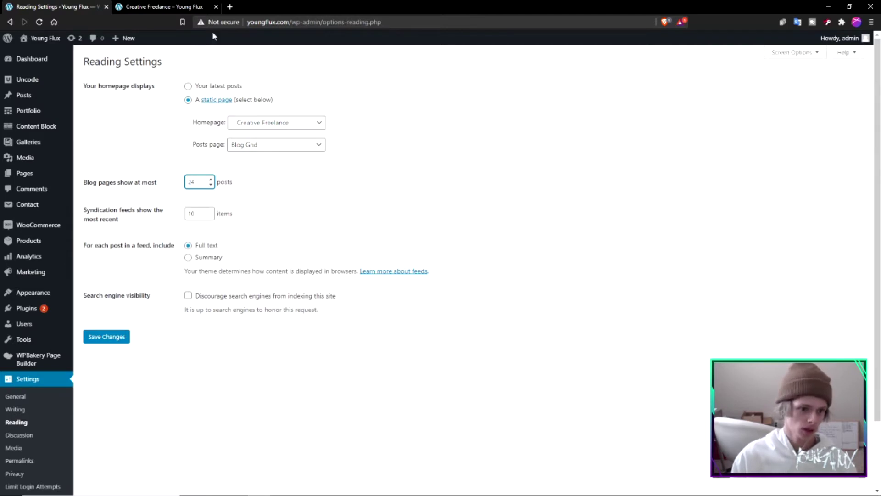
pyautogui.doubleClick(194, 211)
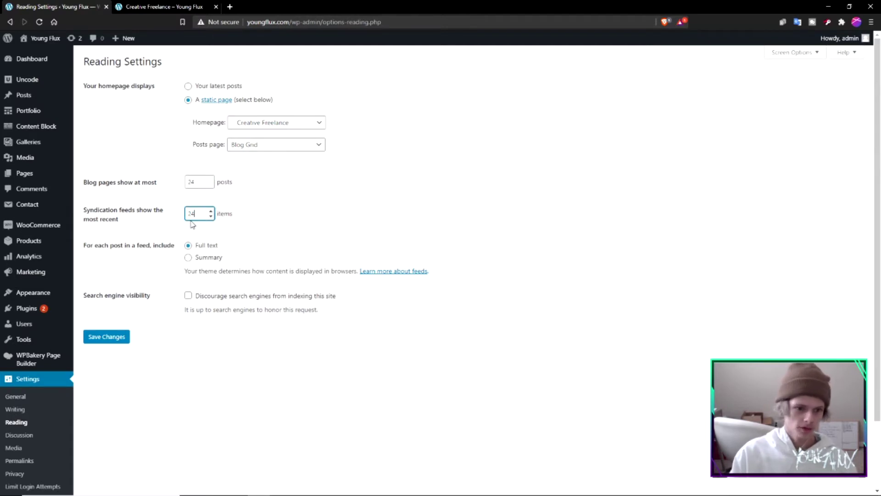
pyautogui.click(284, 235)
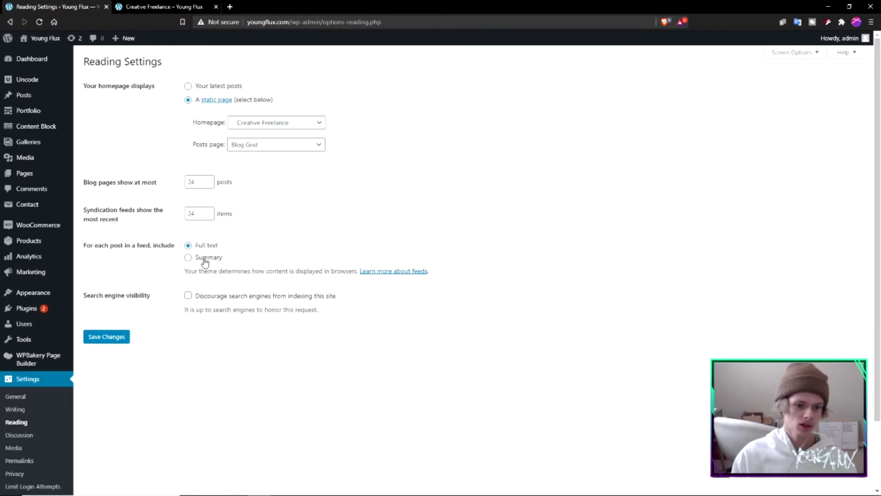
pyautogui.click(206, 261)
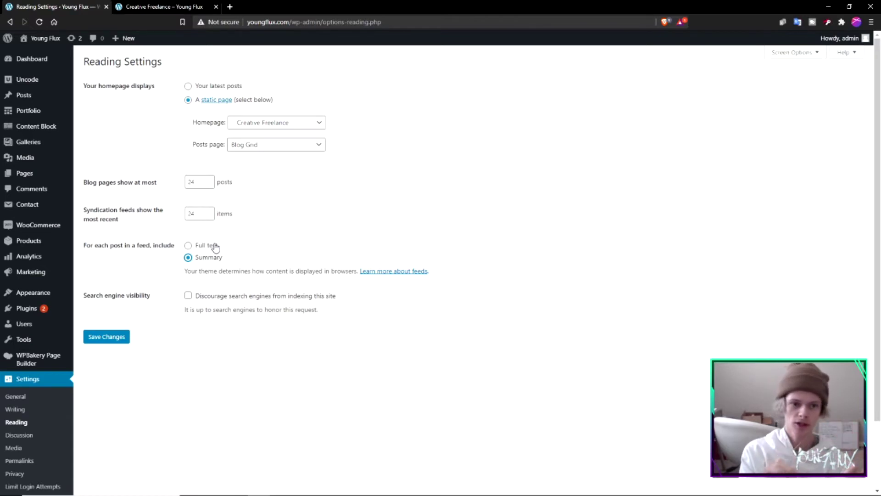
pyautogui.click(103, 338)
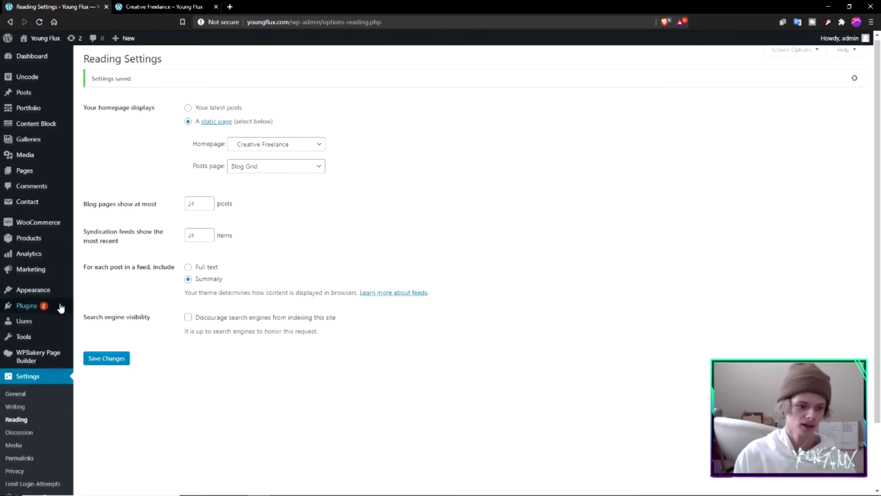
# Open the Discussion settings and examine the default post settings, other comment settings, comment moderation and disallowed comment keys
pyautogui.scroll(-2, 59, 322)
pyautogui.click(19, 354)
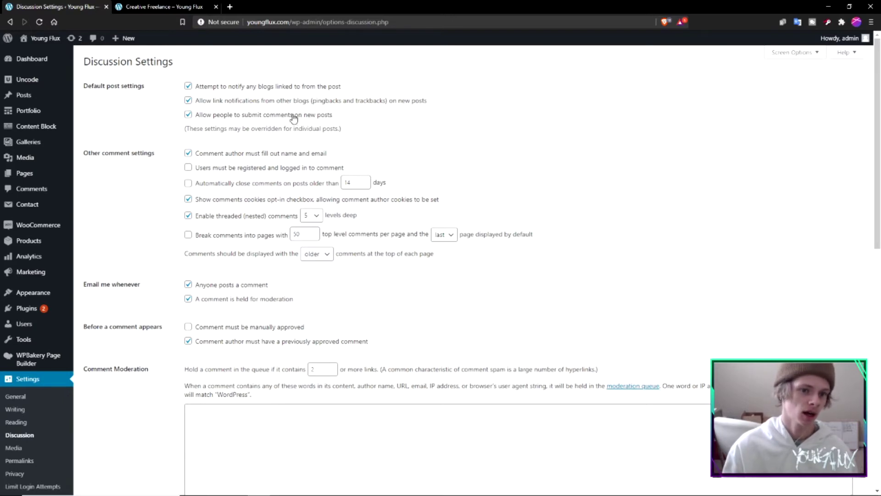
pyautogui.scroll(-1, 404, 176)
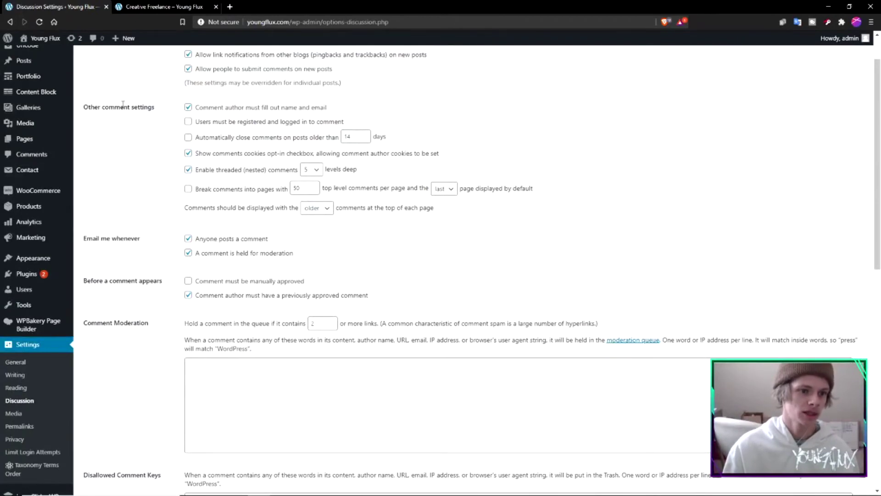
pyautogui.moveTo(155, 109); pyautogui.dragTo(108, 104)
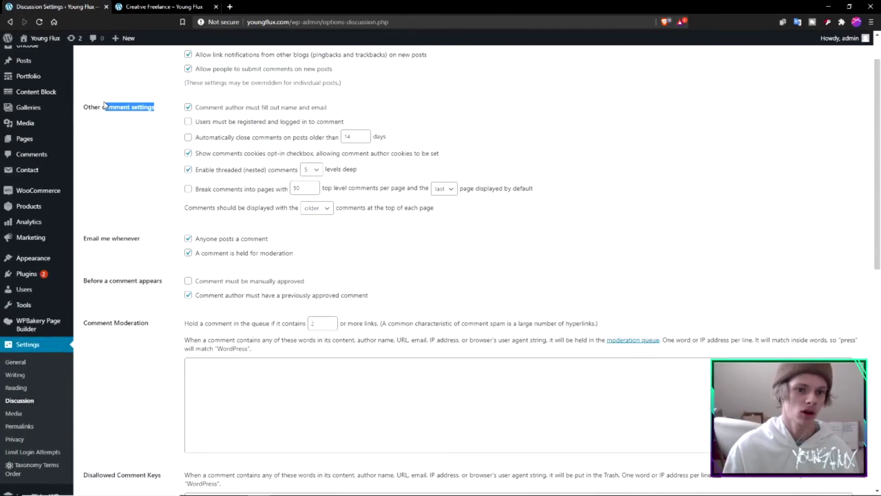
pyautogui.scroll(2, 170, 211)
pyautogui.click(395, 167)
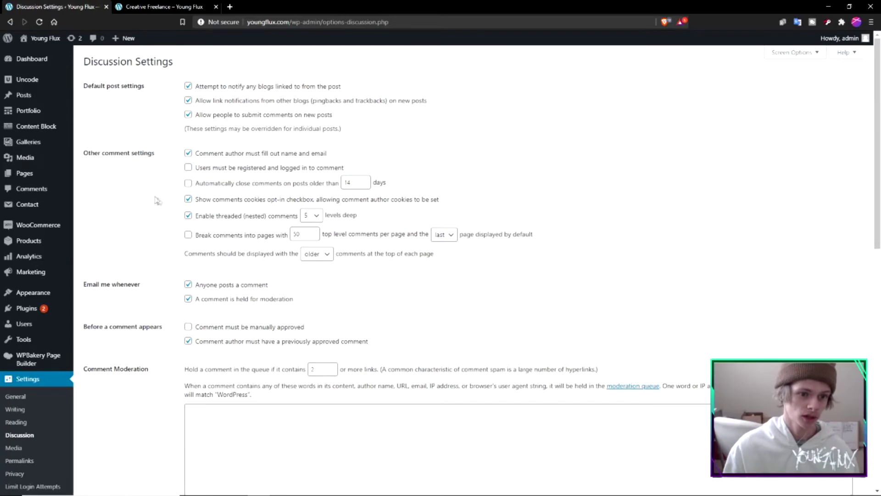
pyautogui.scroll(-2, 188, 176)
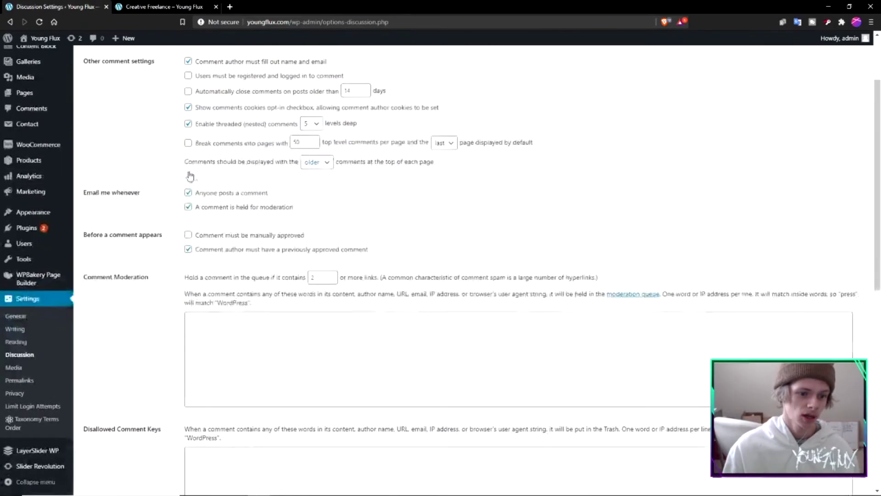
pyautogui.scroll(-4, 141, 160)
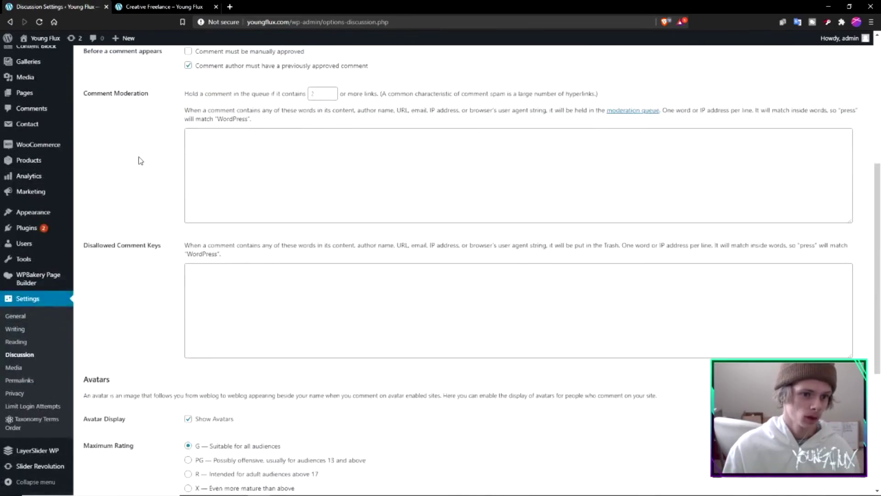
pyautogui.scroll(1, 141, 165)
pyautogui.click(276, 222)
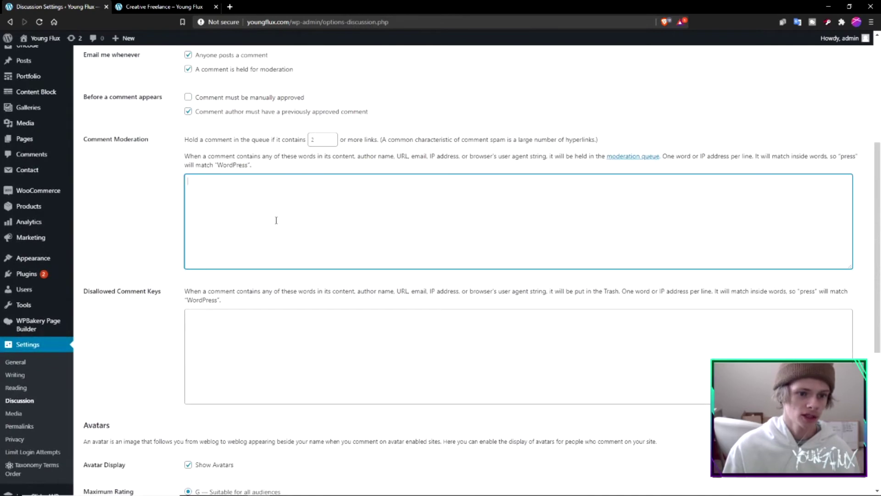
pyautogui.click(310, 330)
pyautogui.click(143, 322)
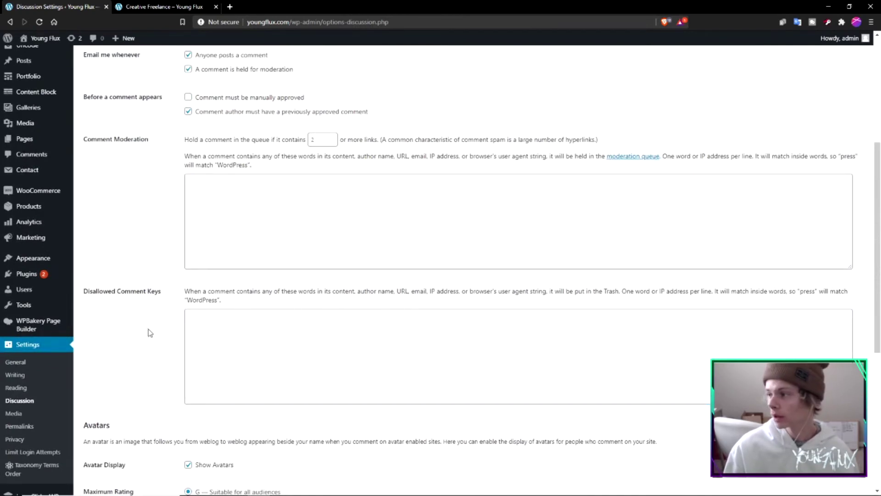
# Try "my website" as a comment moderation phrase and clear the field again
pyautogui.click(295, 224)
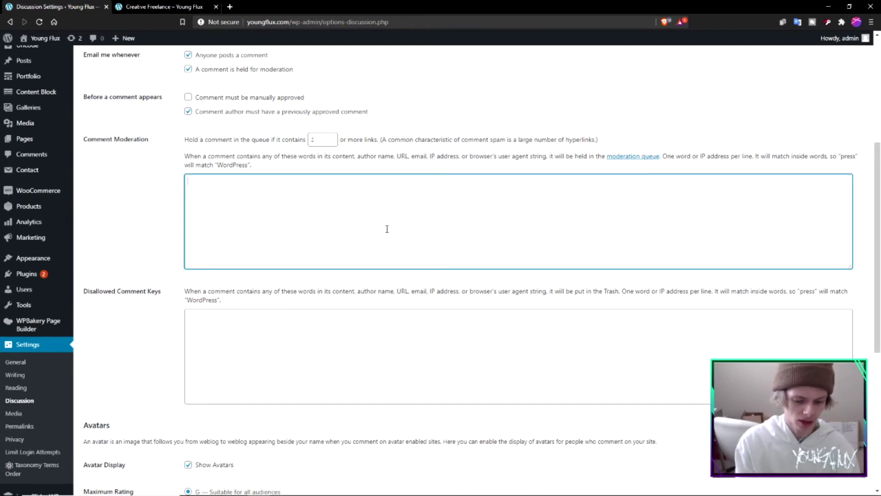
pyautogui.write('my website')
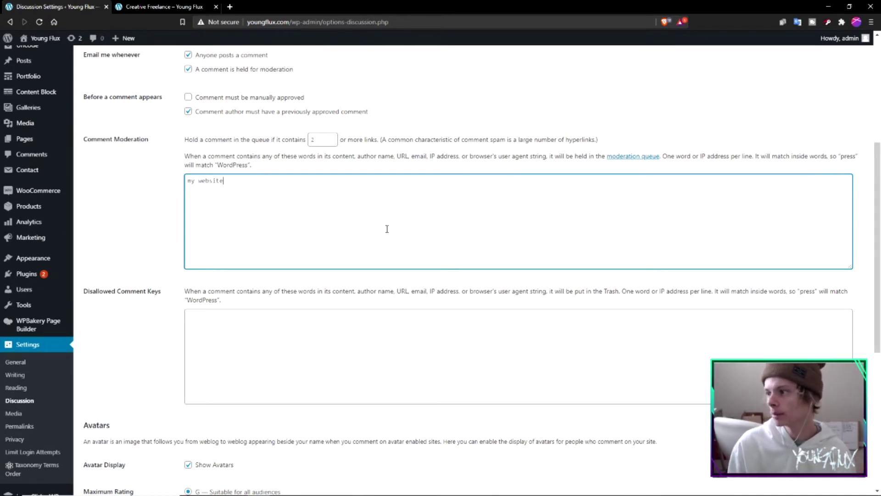
pyautogui.press('BackSpace')
pyautogui.press('BackSpace')
pyautogui.press('BackSpace')
pyautogui.press('BackSpace')
pyautogui.press('BackSpace')
pyautogui.press('BackSpace')
pyautogui.press('BackSpace')
pyautogui.press('BackSpace')
pyautogui.press('BackSpace')
pyautogui.press('BackSpace')
pyautogui.click(114, 197)
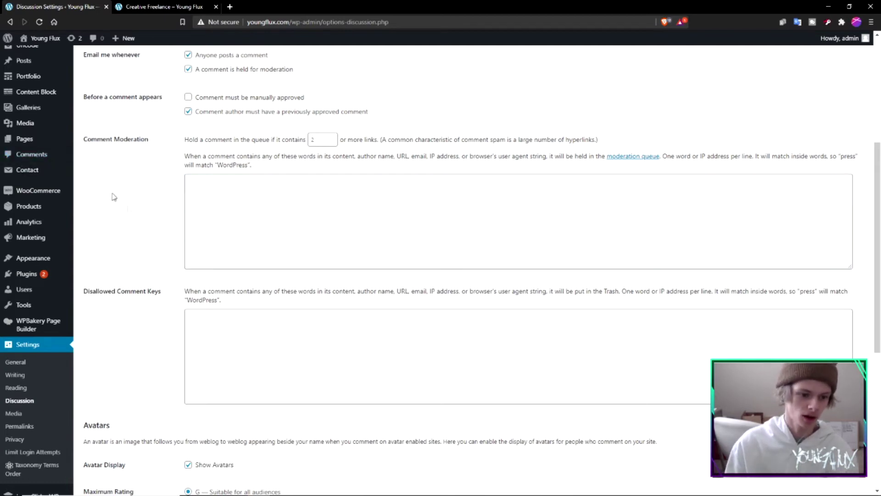
# Save the Discussion settings with the avatar options as they are and open the Media settings
pyautogui.scroll(-6, 114, 197)
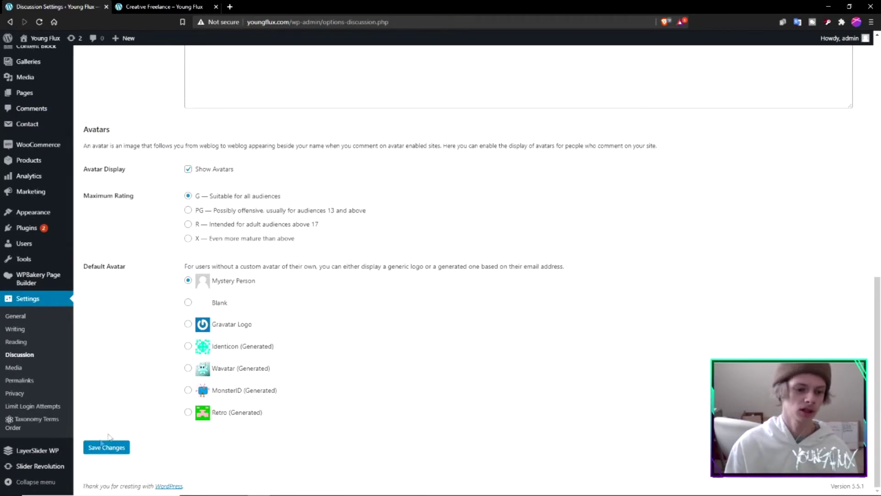
pyautogui.click(106, 447)
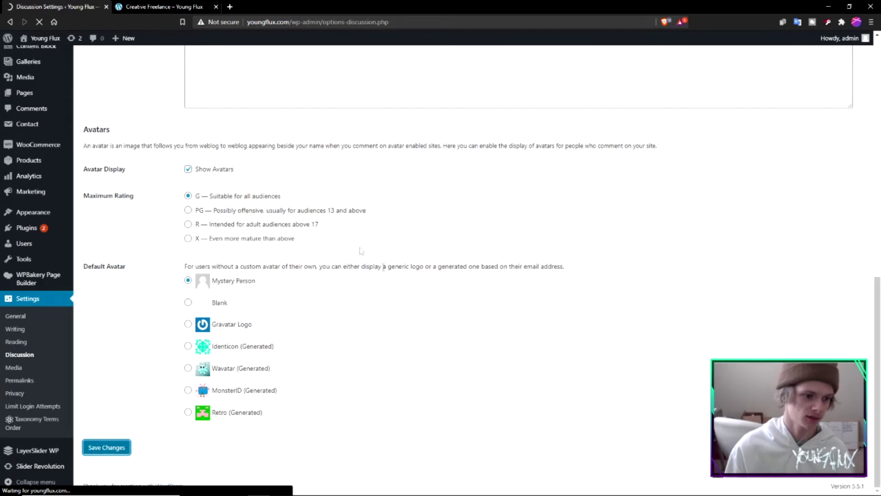
pyautogui.click(15, 373)
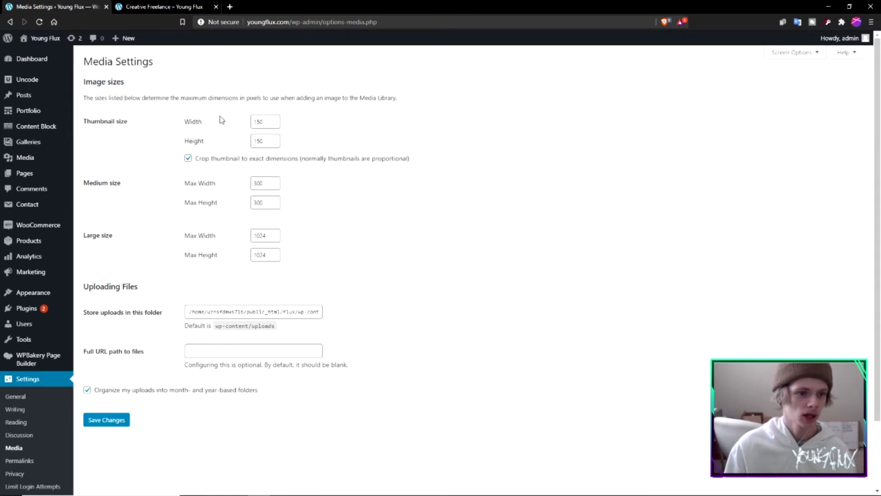
# Examine the thumbnail, medium and large image size fields in the Media settings
pyautogui.click(268, 124)
pyautogui.click(267, 141)
pyautogui.click(329, 191)
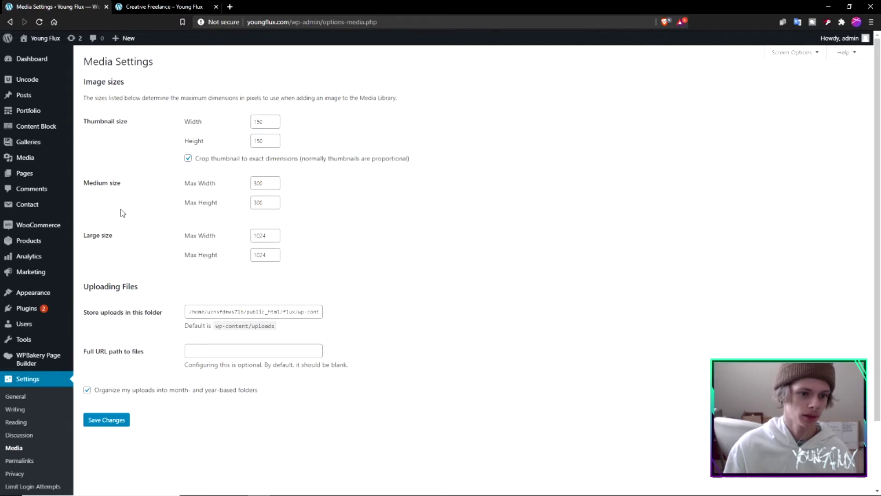
pyautogui.moveTo(115, 235); pyautogui.dragTo(83, 236)
pyautogui.click(296, 255)
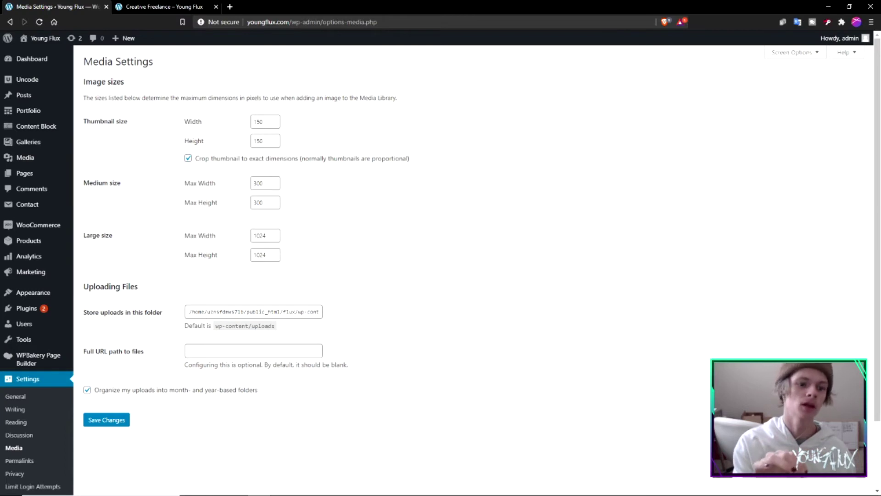
pyautogui.click(263, 182)
pyautogui.click(264, 200)
pyautogui.click(391, 215)
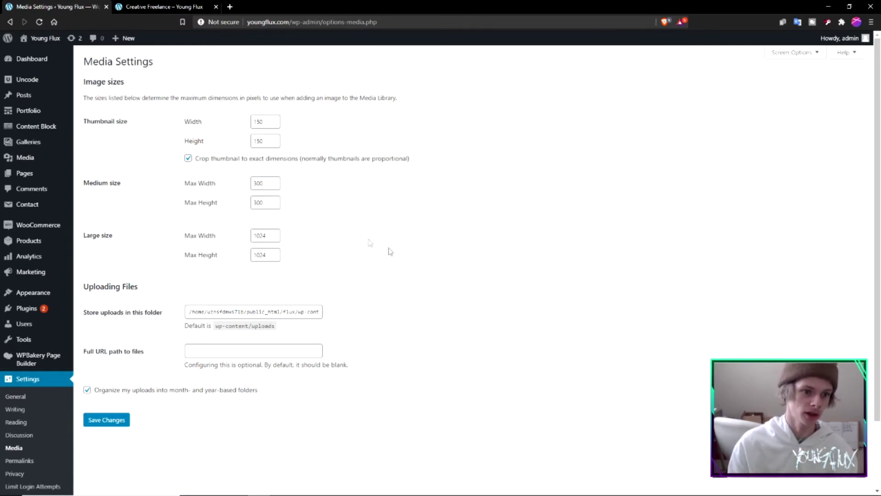
pyautogui.click(250, 183)
pyautogui.click(316, 198)
pyautogui.moveTo(268, 203); pyautogui.dragTo(245, 197)
pyautogui.click(413, 202)
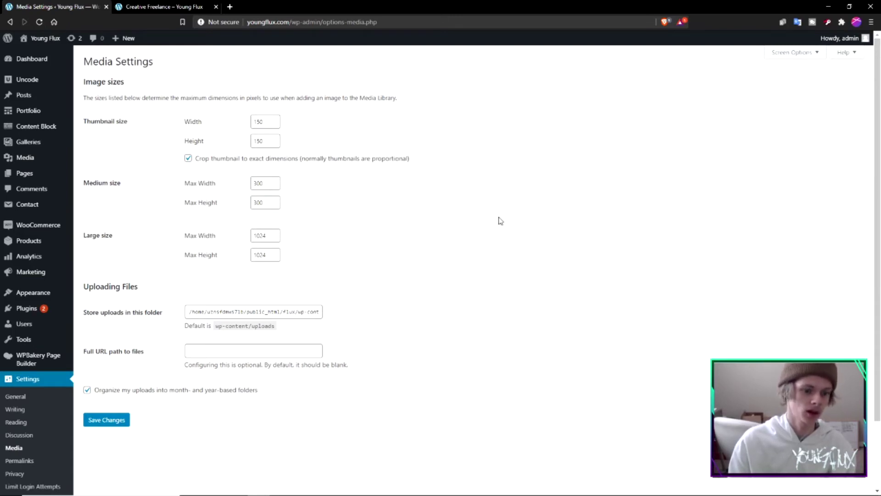
# Save the Media settings and open the Permalink settings
pyautogui.click(100, 420)
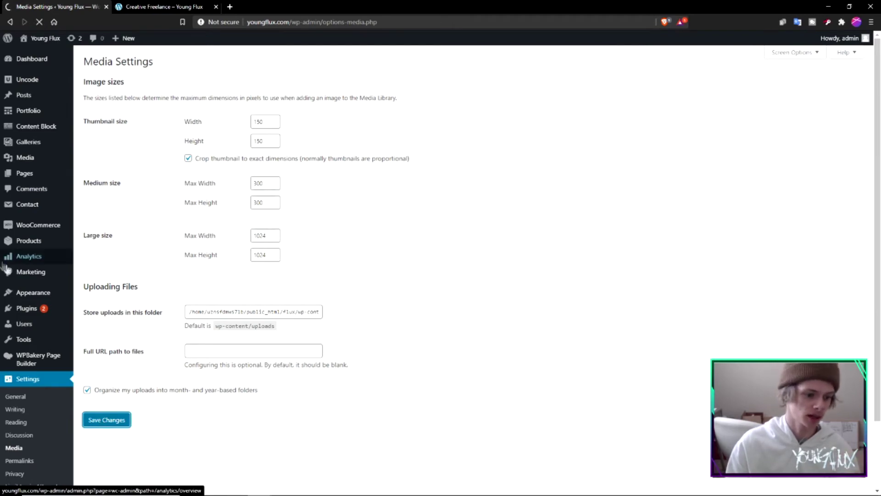
pyautogui.scroll(-1, 69, 404)
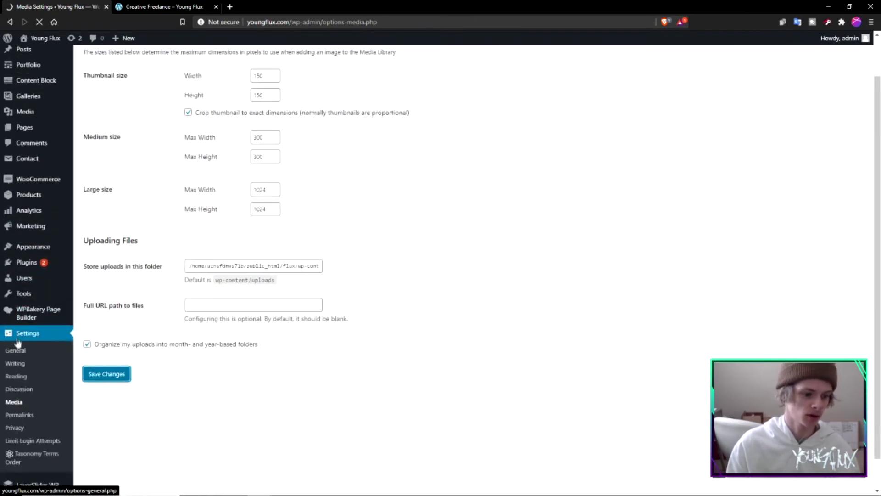
pyautogui.click(28, 416)
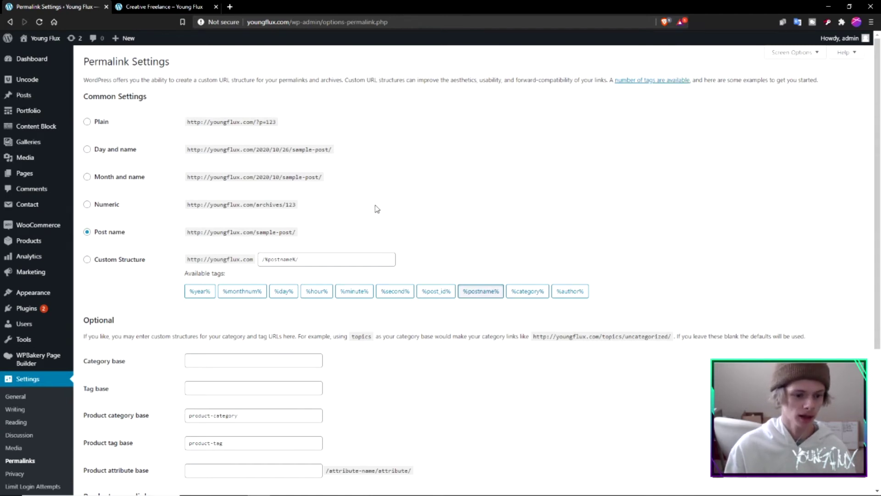
# Try the Day and name and Month and name permalink structures, and set the structure back to Post name
pyautogui.tripleClick(86, 103)
pyautogui.click(191, 112)
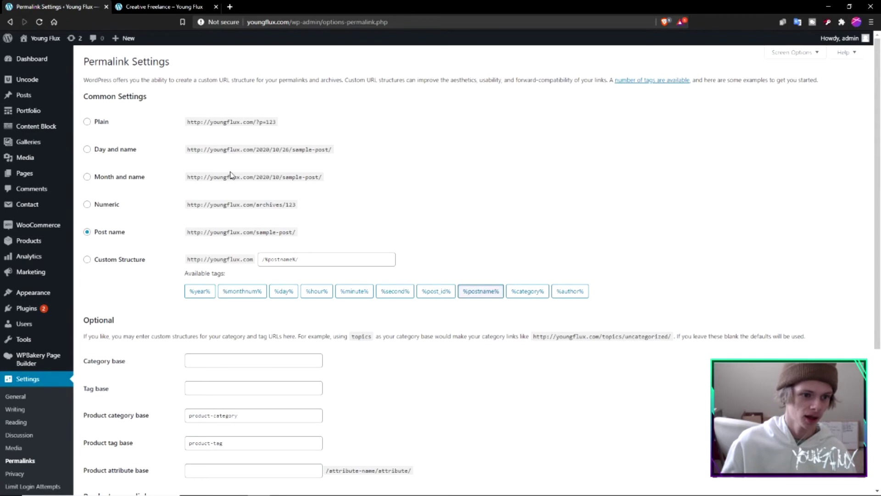
pyautogui.click(87, 149)
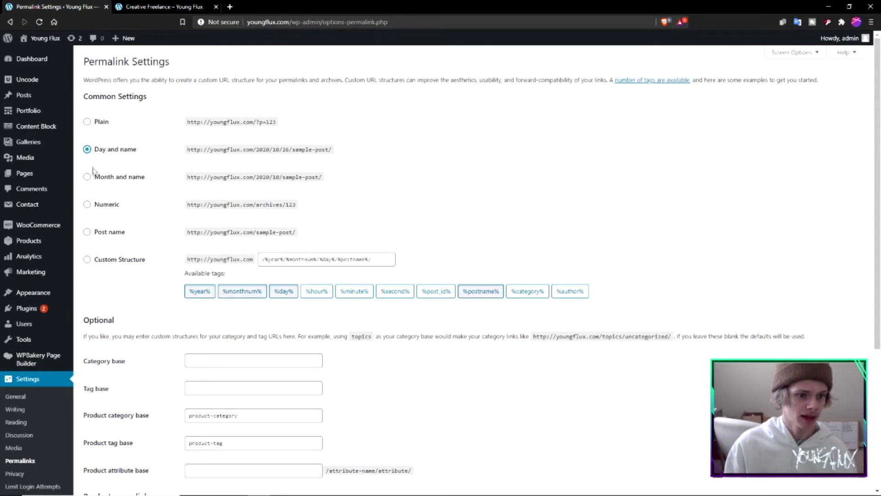
pyautogui.click(93, 178)
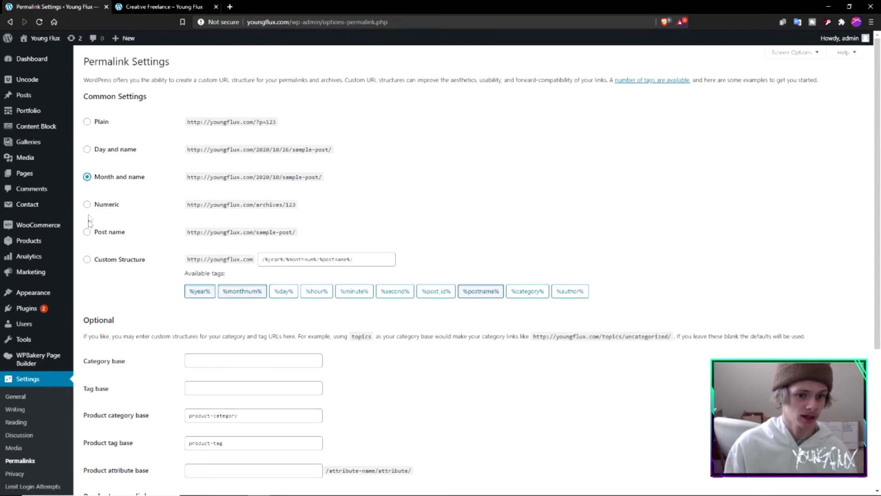
pyautogui.click(87, 233)
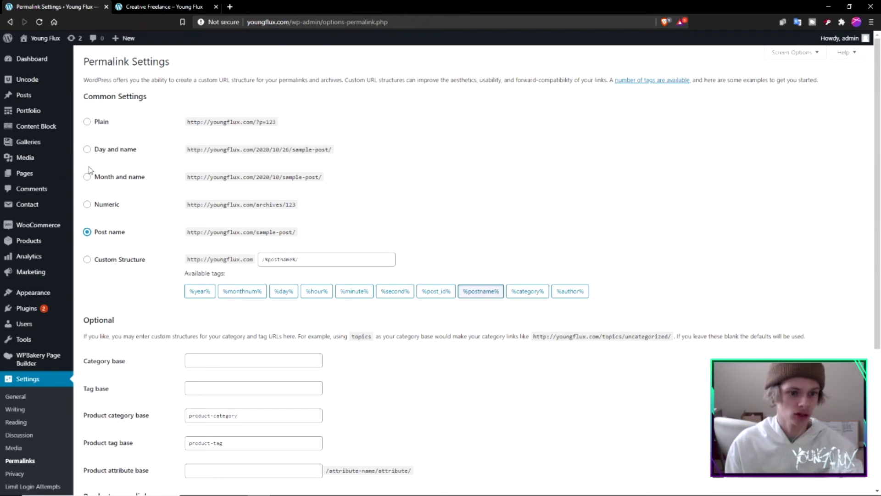
pyautogui.moveTo(266, 231)
pyautogui.mouseDown()
pyautogui.moveTo(242, 232)
pyautogui.moveTo(283, 232)
pyautogui.mouseUp()
pyautogui.click(338, 236)
# Examine the optional category, tag and product base fields in the Permalink settings
pyautogui.scroll(-3, 320, 122)
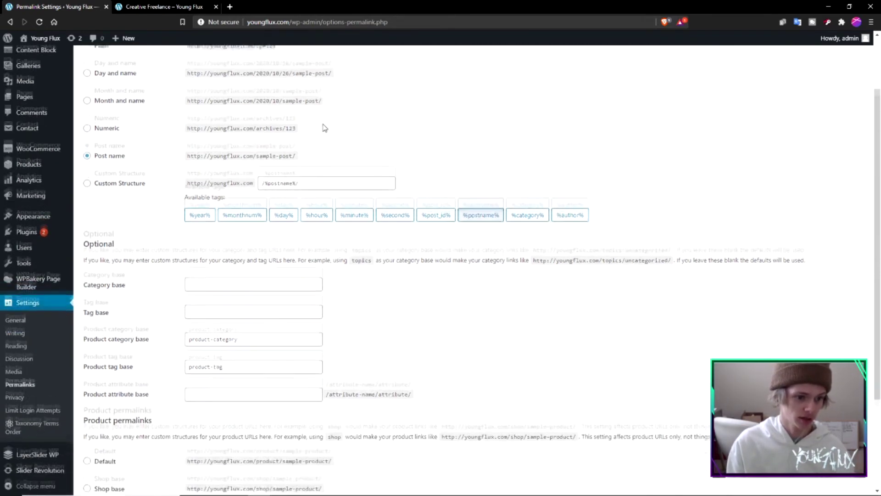
pyautogui.scroll(-1, 312, 199)
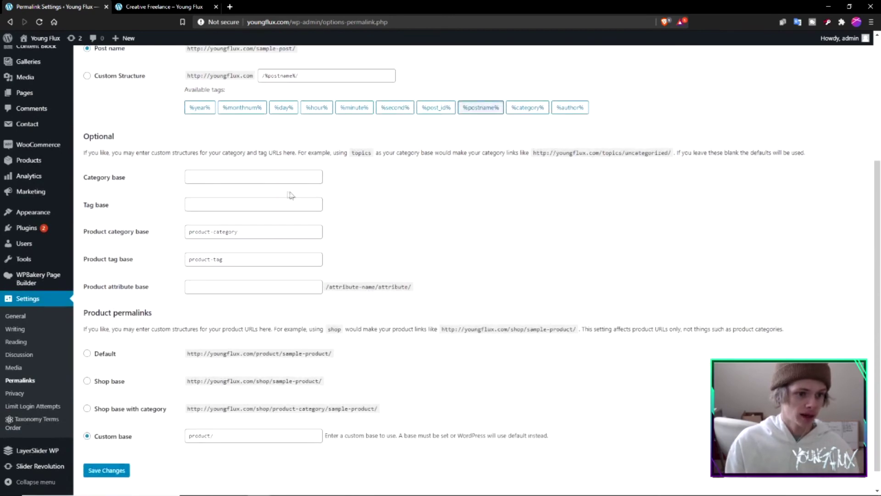
pyautogui.click(280, 177)
pyautogui.press('Tab')
pyautogui.press('Tab')
pyautogui.press('Tab')
pyautogui.press('Tab')
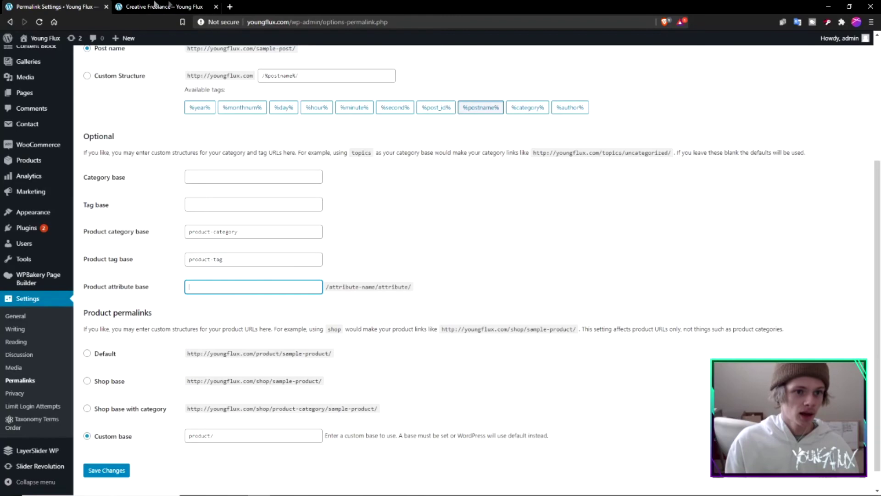
# Enter youngflux.com/video/hate-me as an example address in a new browser tab and return to the category base field in the Permalink settings
pyautogui.click(231, 8)
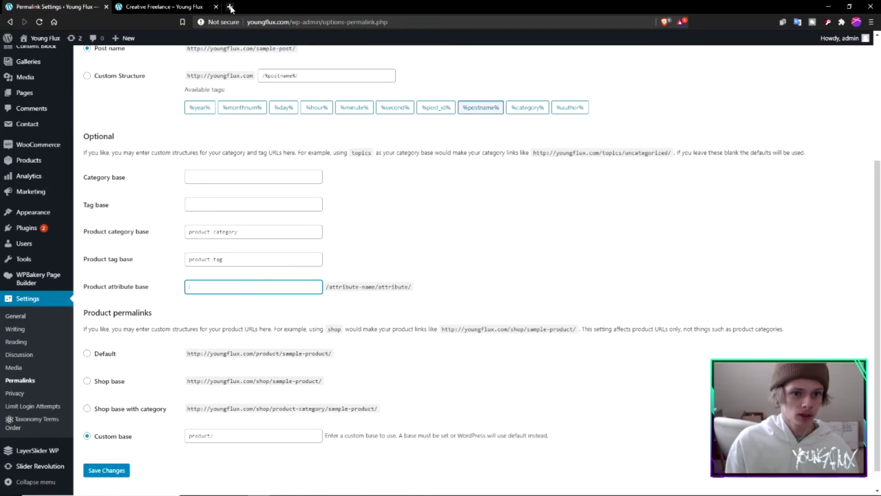
pyautogui.write('youngflux.com/')
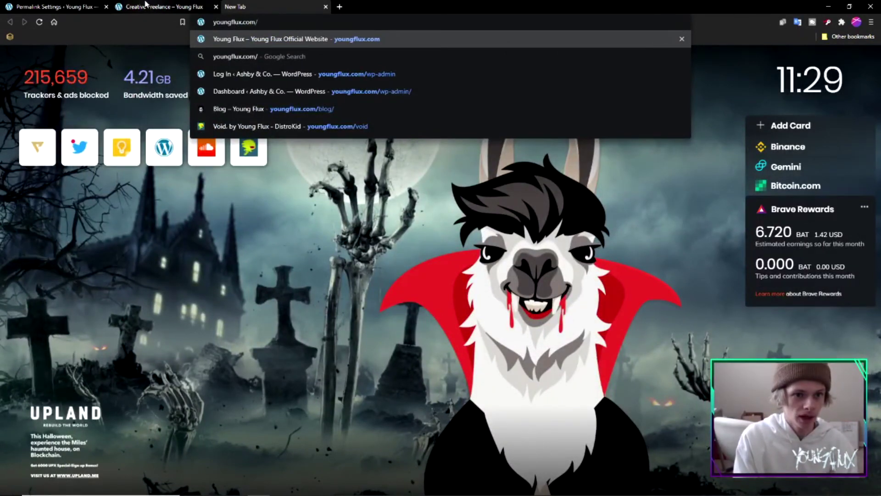
pyautogui.write('video/')
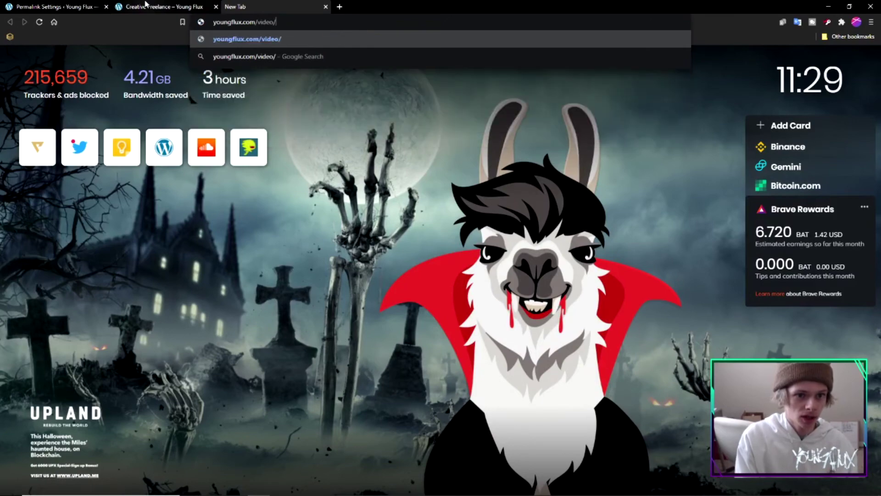
pyautogui.write('hate-me')
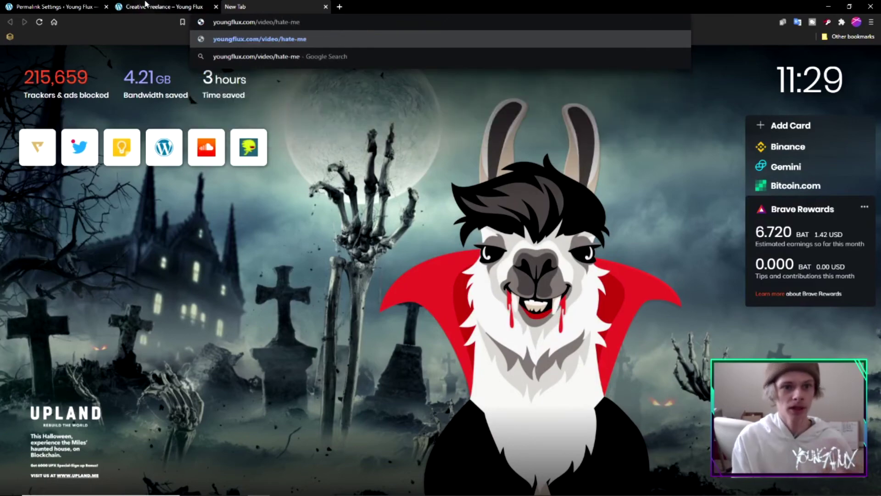
pyautogui.press('Return')
pyautogui.click(55, 6)
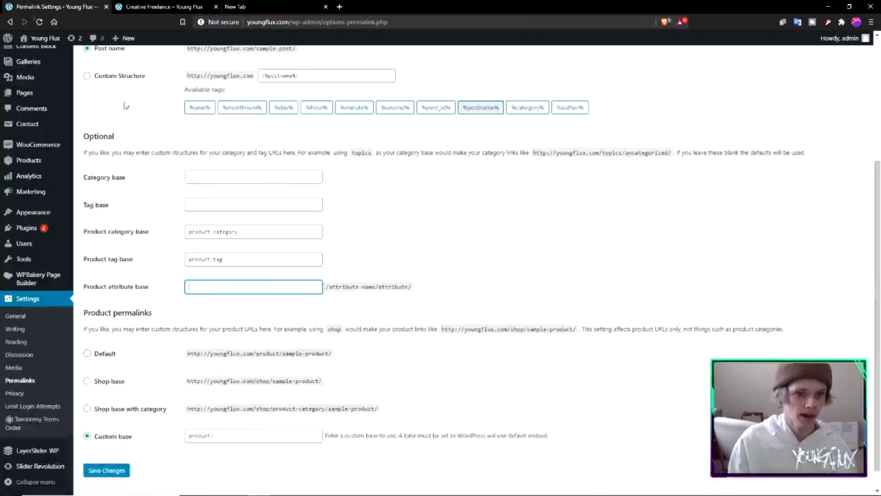
pyautogui.click(252, 178)
pyautogui.click(367, 189)
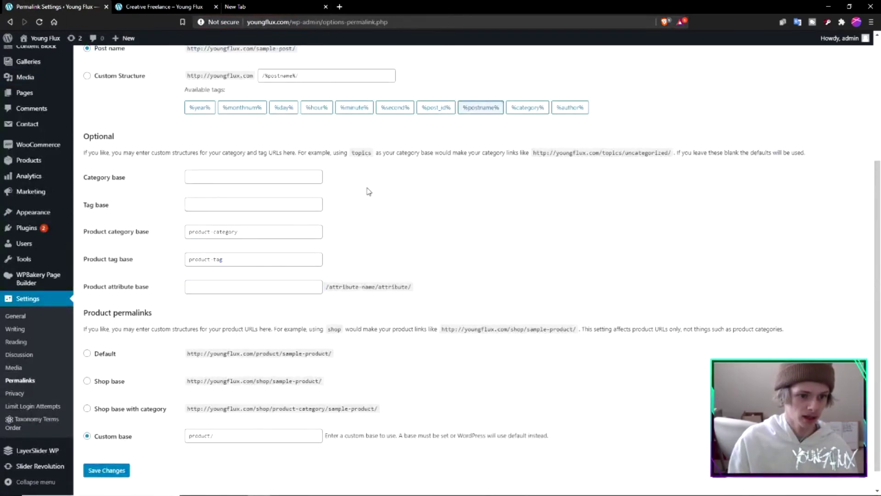
# Change the example address in the new browser tab to youngflux.com/hate-me
pyautogui.click(252, 4)
pyautogui.hotkey('ctrl', 'shift', 'Left')
pyautogui.hotkey('ctrl', 'shift', 'Left')
pyautogui.hotkey('ctrl', 'shift', 'Left')
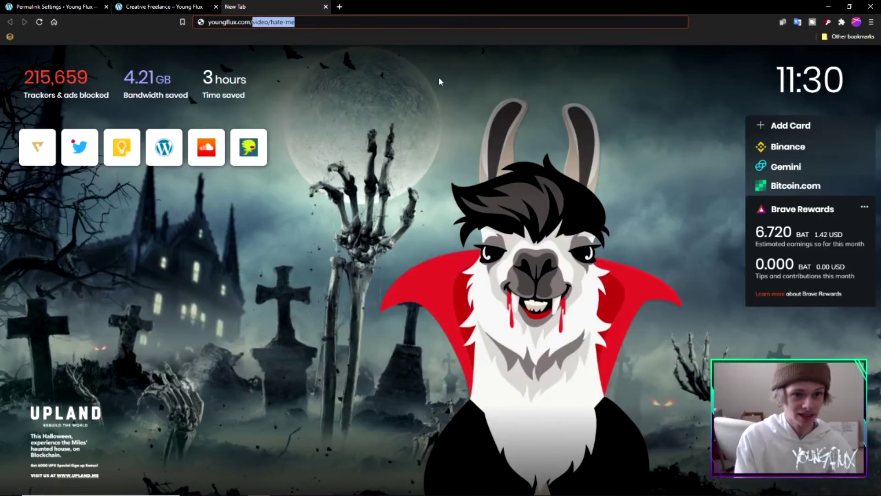
pyautogui.write('hate-me')
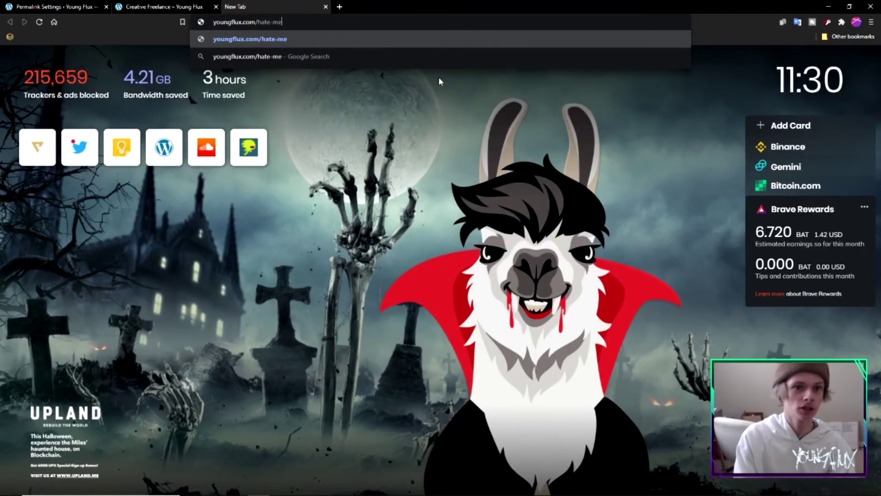
pyautogui.press('Return')
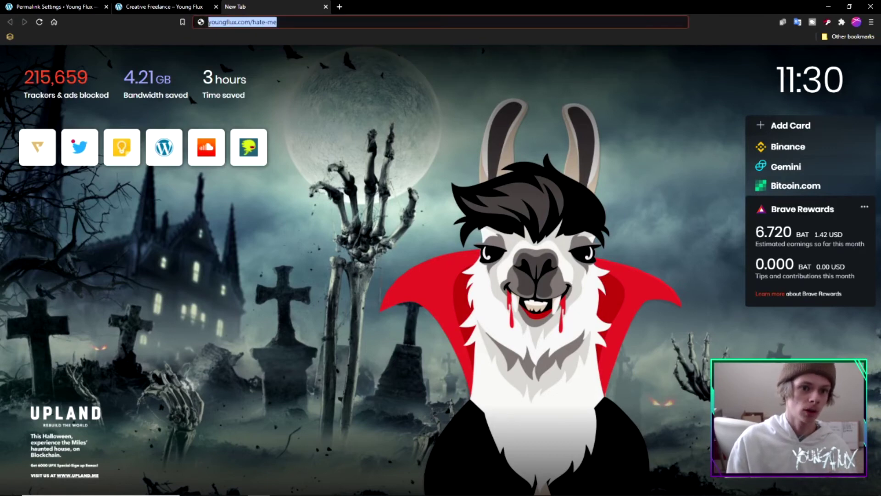
pyautogui.click(286, 24)
pyautogui.click(285, 24)
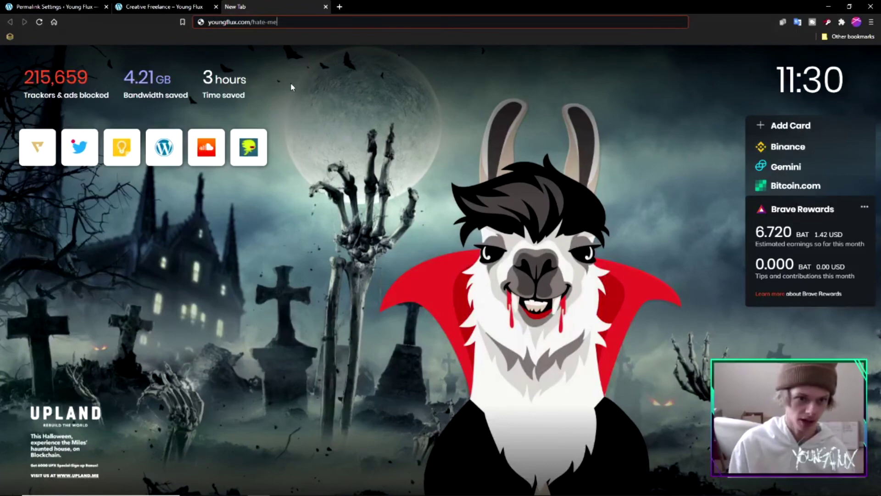
# Save the Permalink settings with the Post name structure and open the Privacy settings
pyautogui.click(202, 6)
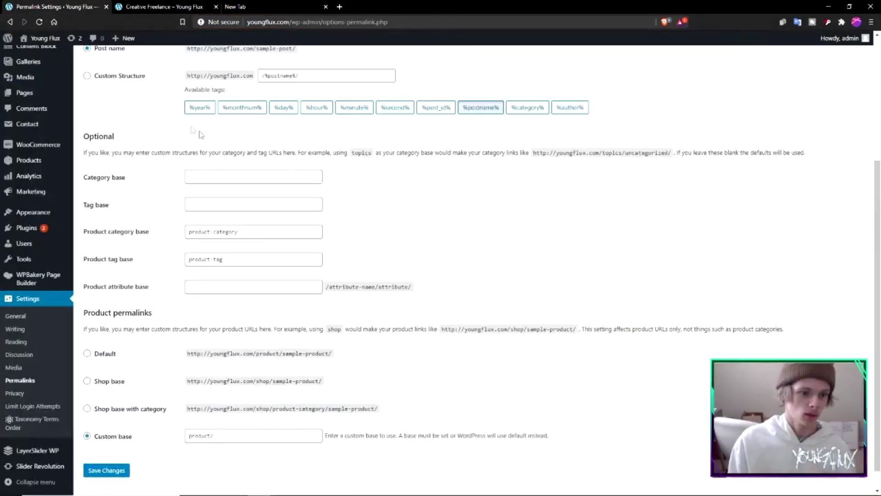
pyautogui.scroll(-1, 110, 431)
pyautogui.click(105, 446)
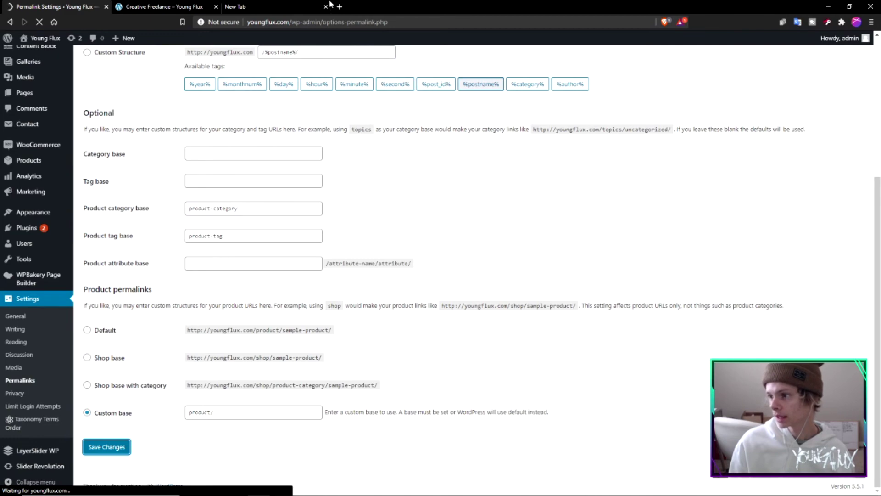
pyautogui.scroll(-4, 25, 292)
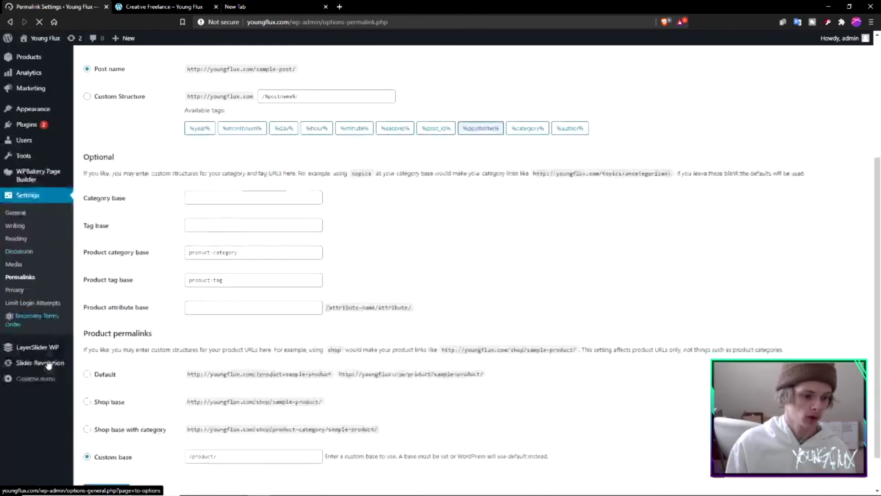
pyautogui.click(14, 393)
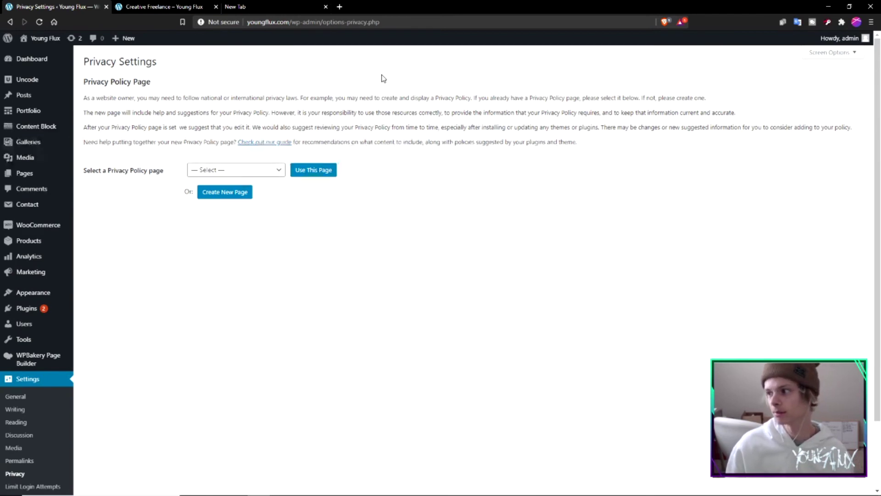
# Examine the pages offered as the Privacy Policy page without selecting one, and look over the remaining settings sections
pyautogui.click(264, 170)
pyautogui.scroll(-20, 269, 216)
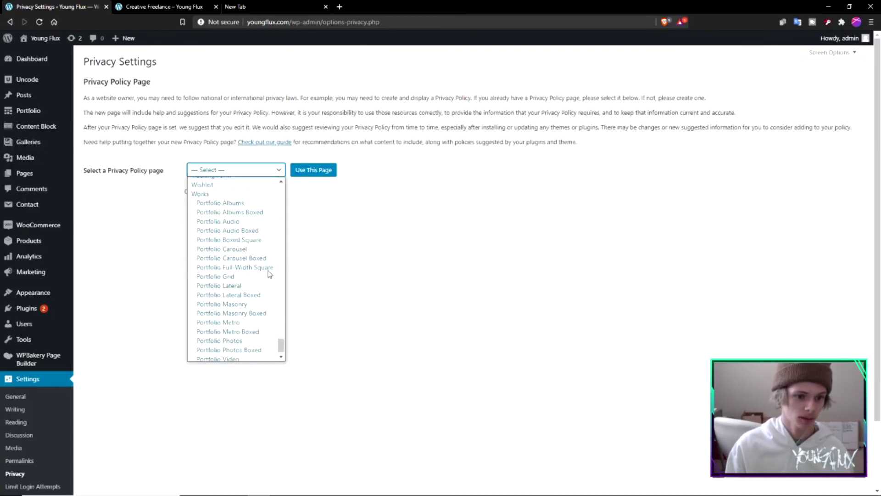
pyautogui.click(311, 257)
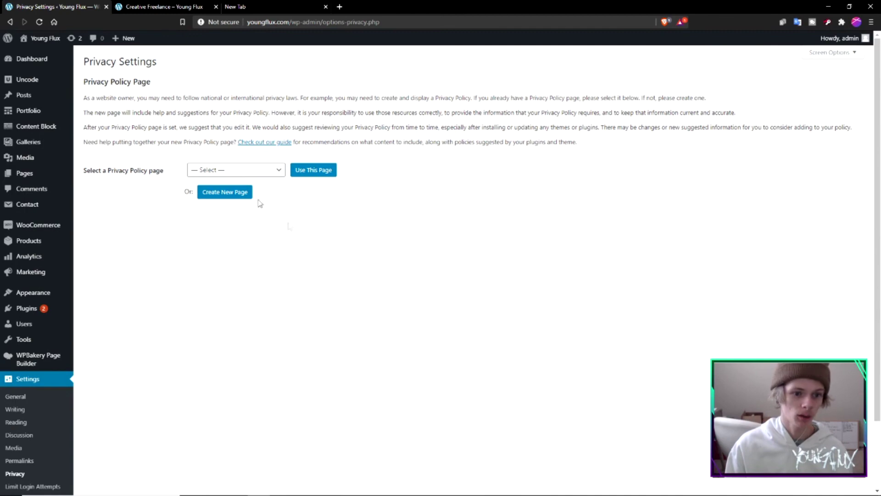
pyautogui.click(255, 174)
pyautogui.click(315, 238)
pyautogui.scroll(-3, 108, 347)
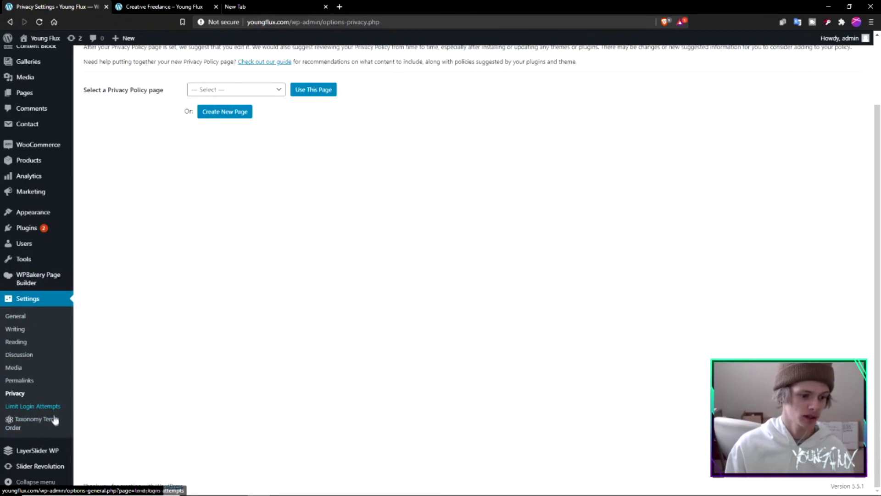
pyautogui.scroll(3, 358, 353)
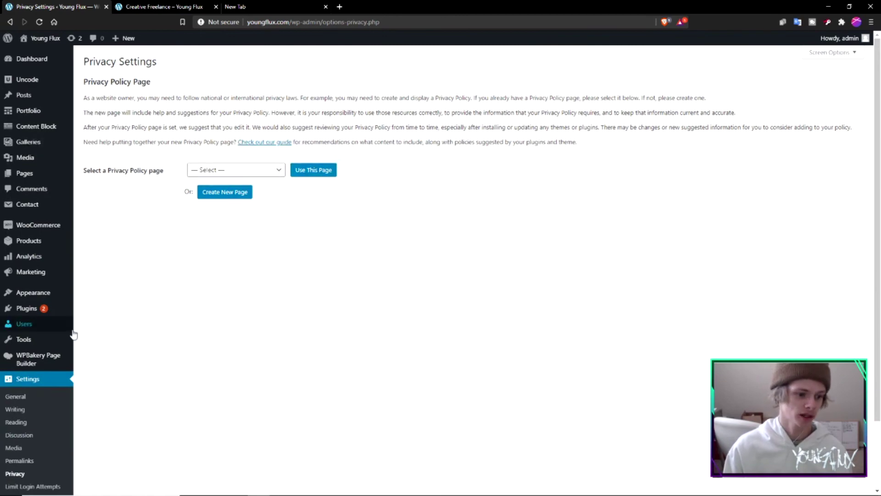
pyautogui.scroll(-1, 46, 339)
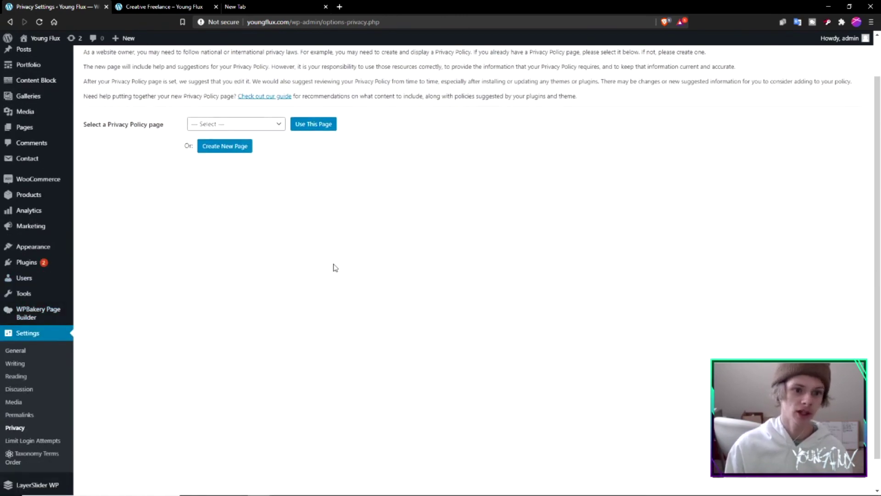